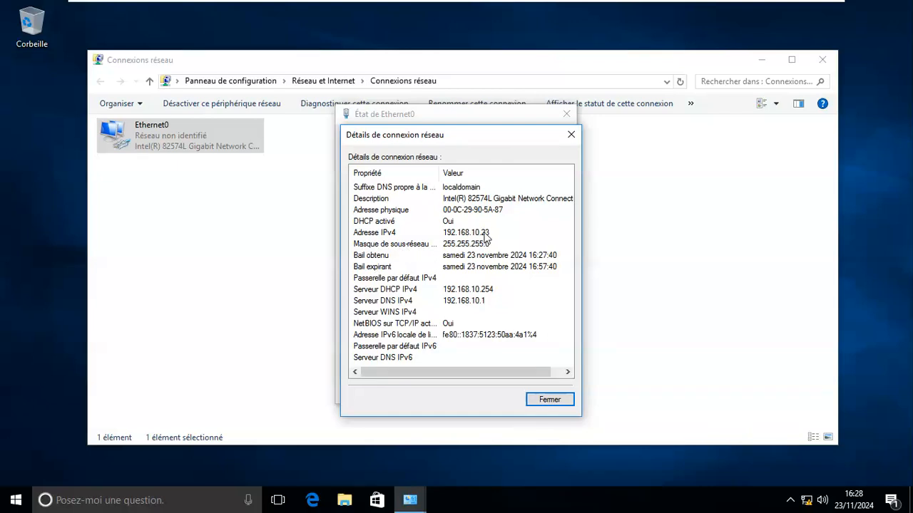
Step: Give Ethernet0 static IPv4 192.168.10.23, mask 255.255.255.0, and DNS server 192.168.10.10
{"action": "left_click", "coordinate": [549, 401]}
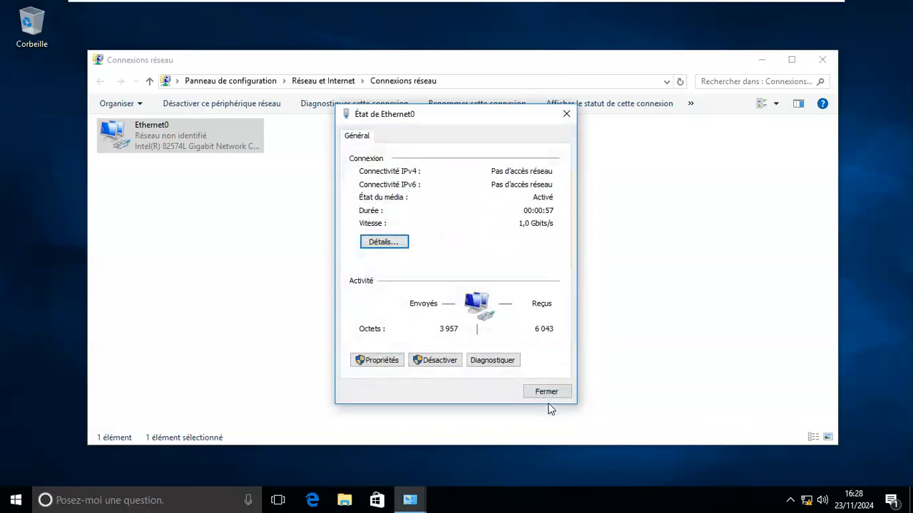
{"action": "left_click", "coordinate": [371, 363]}
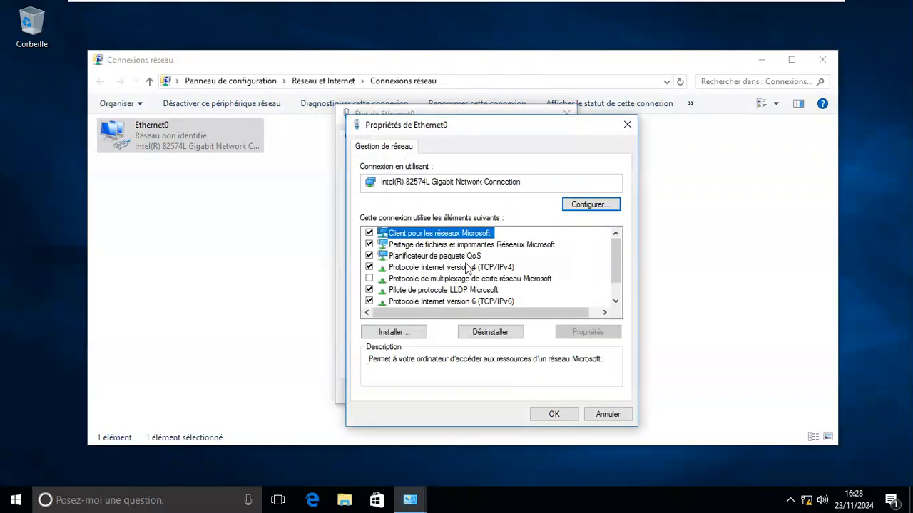
{"action": "double_click", "coordinate": [438, 267]}
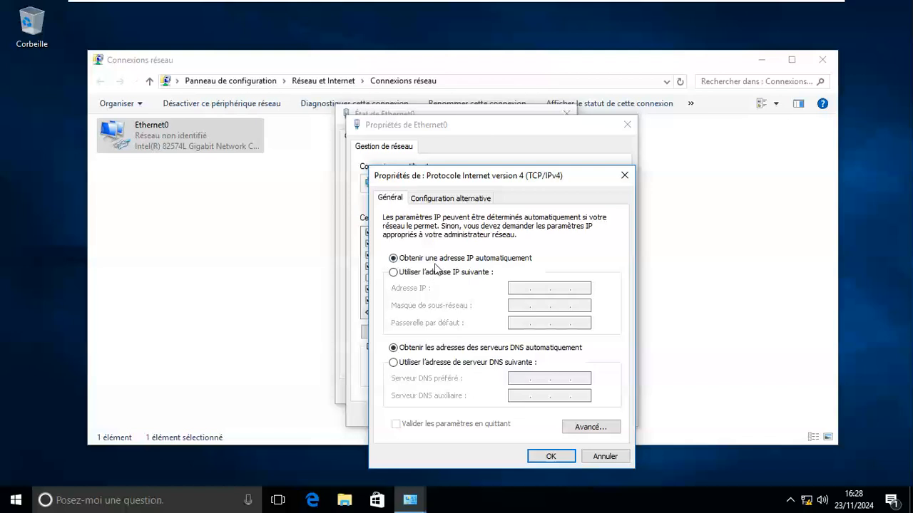
{"action": "left_click", "coordinate": [421, 273]}
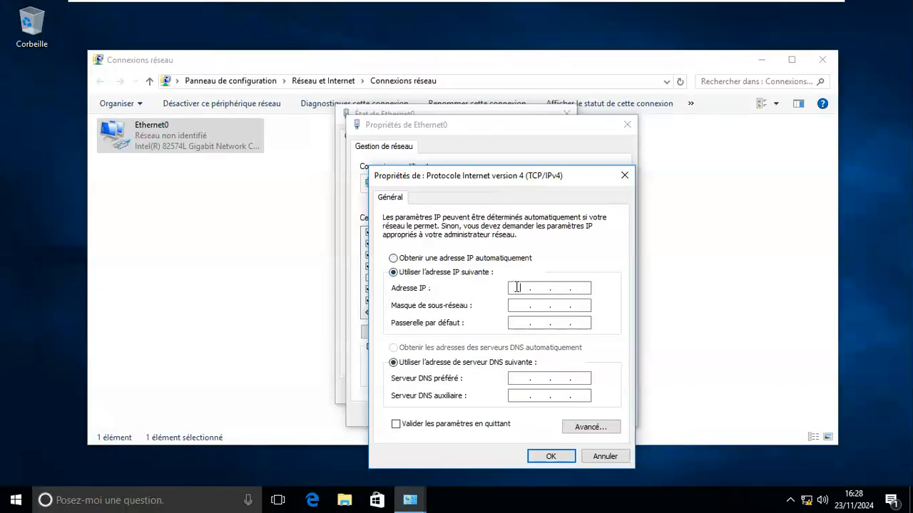
{"action": "left_click", "coordinate": [517, 288]}
{"action": "type", "text": "192 . 168 . 10 . 23"}
{"action": "key", "text": "Tab"}
{"action": "key", "text": "Tab"}
{"action": "key", "text": "Tab"}
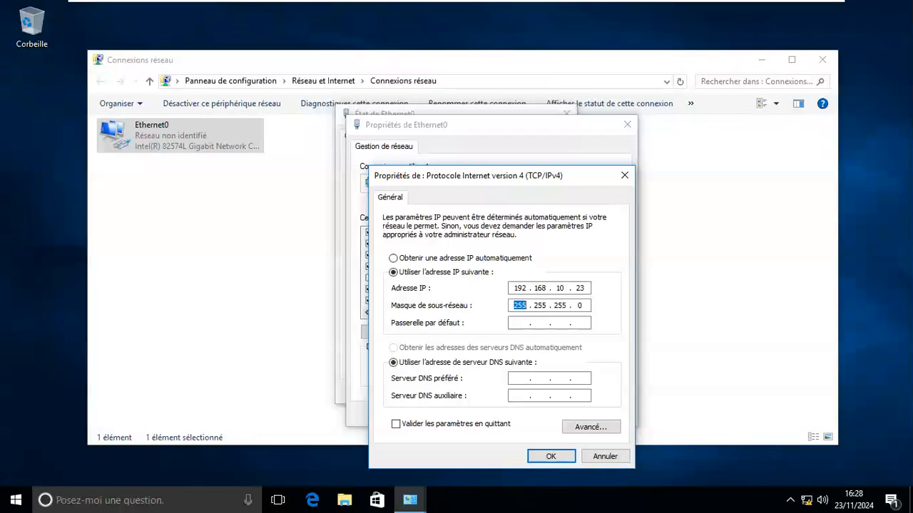
{"action": "key", "text": "Tab"}
{"action": "type", "text": "192 . 168 . 10 . 10"}
{"action": "left_click", "coordinate": [551, 457]}
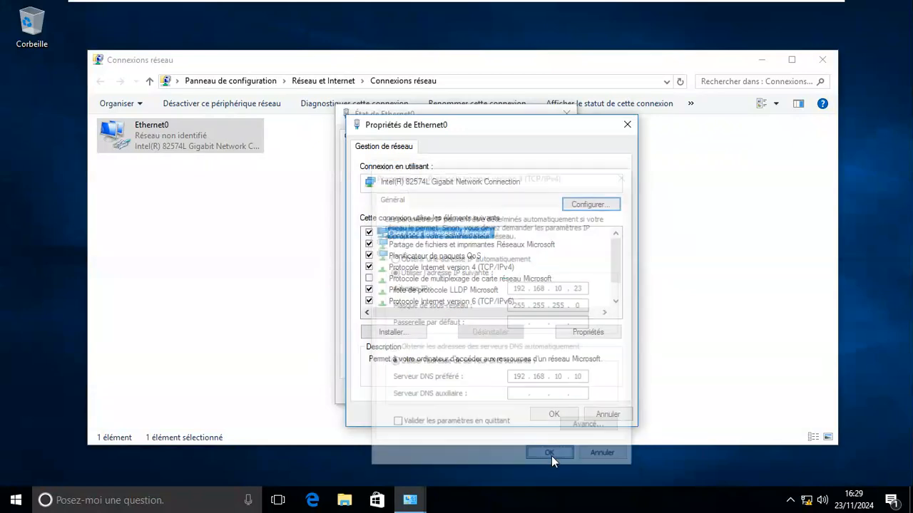
Step: Disable IPv6 on Ethernet0, save the properties, and refresh the Network Connections list
{"action": "left_click", "coordinate": [369, 300]}
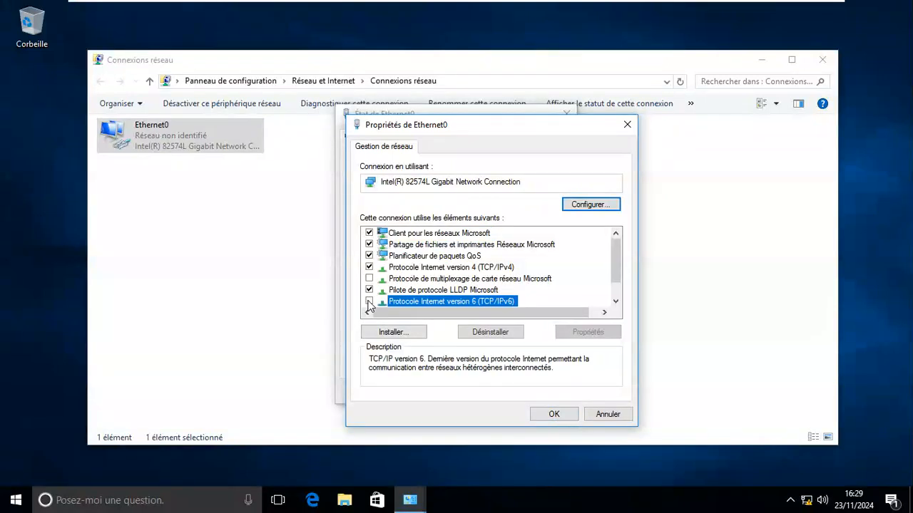
{"action": "left_click", "coordinate": [553, 414]}
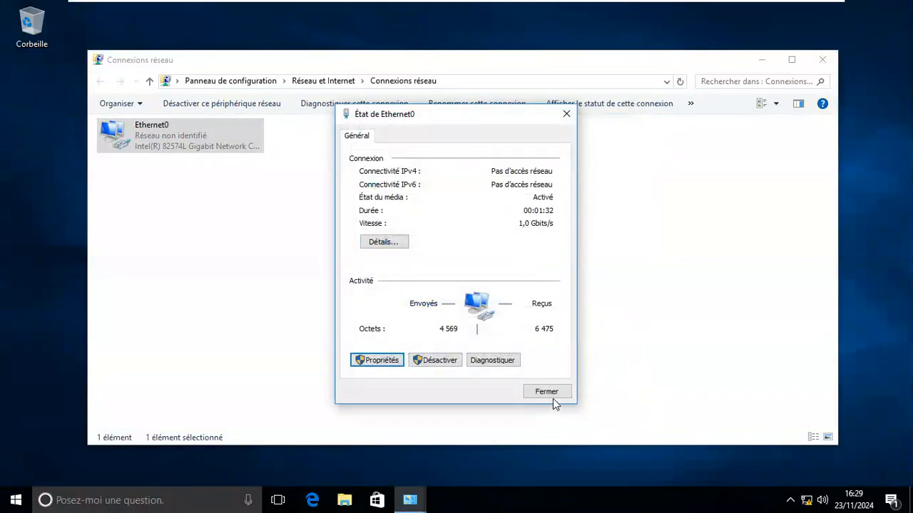
{"action": "left_click", "coordinate": [547, 393]}
{"action": "left_click", "coordinate": [401, 375]}
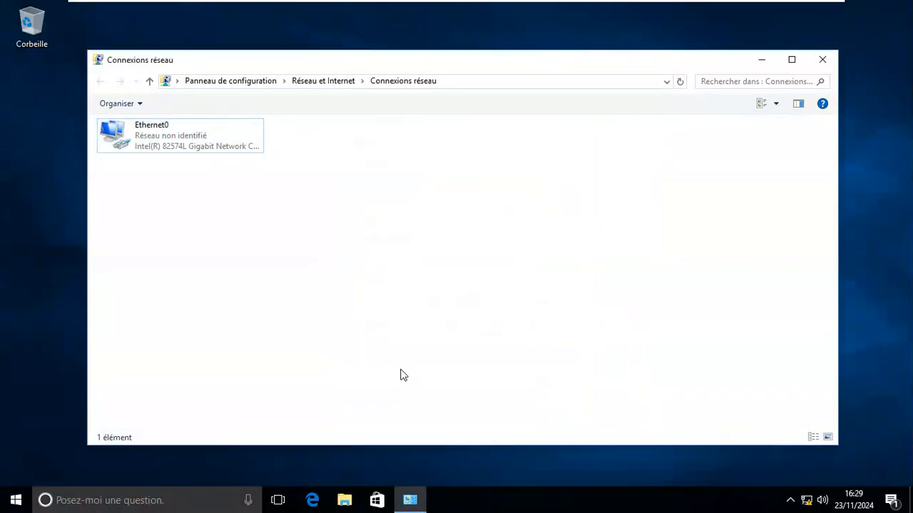
{"action": "right_click", "coordinate": [403, 374]}
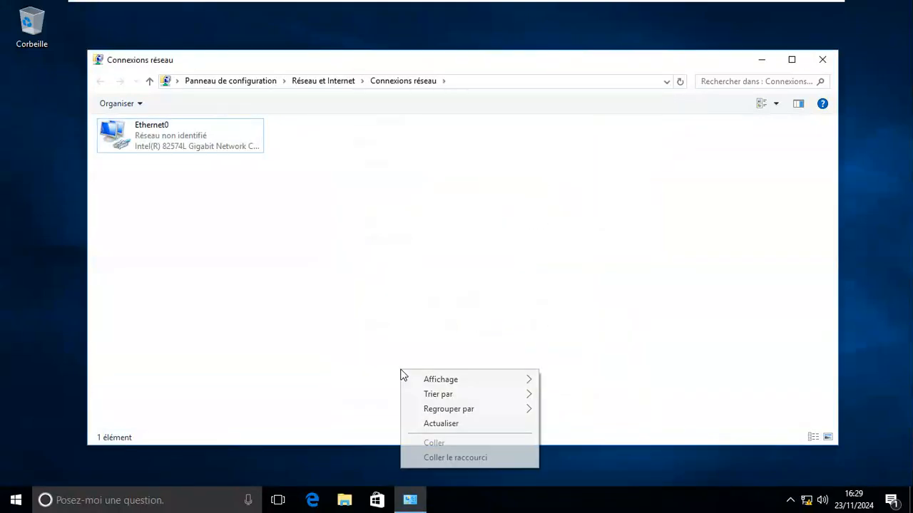
{"action": "left_click", "coordinate": [442, 424]}
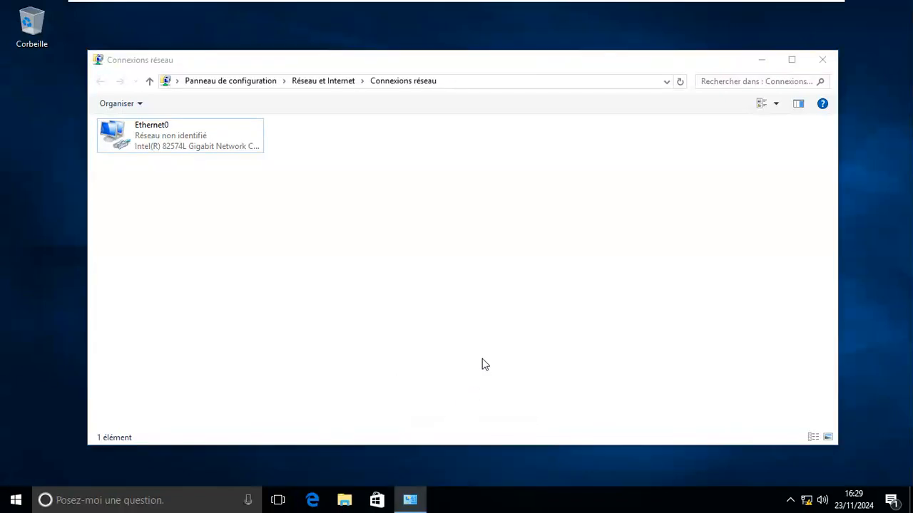
Step: Launch cmd and ping 192.168.10.10, getting 4 of 4 replies with 0% loss
{"action": "key", "text": "super"}
{"action": "key", "text": "super+r"}
{"action": "type", "text": "cmd"}
{"action": "key", "text": "Return"}
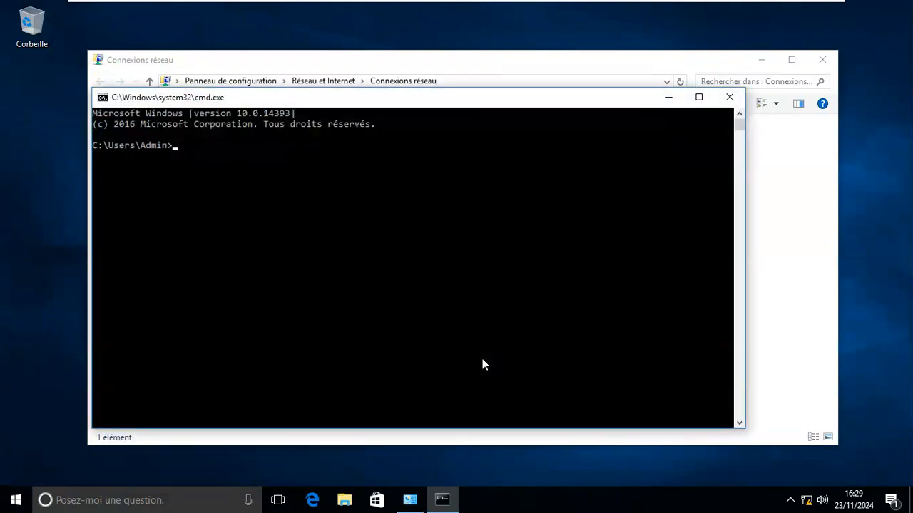
{"action": "type", "text": "ping 192.168.10.10"}
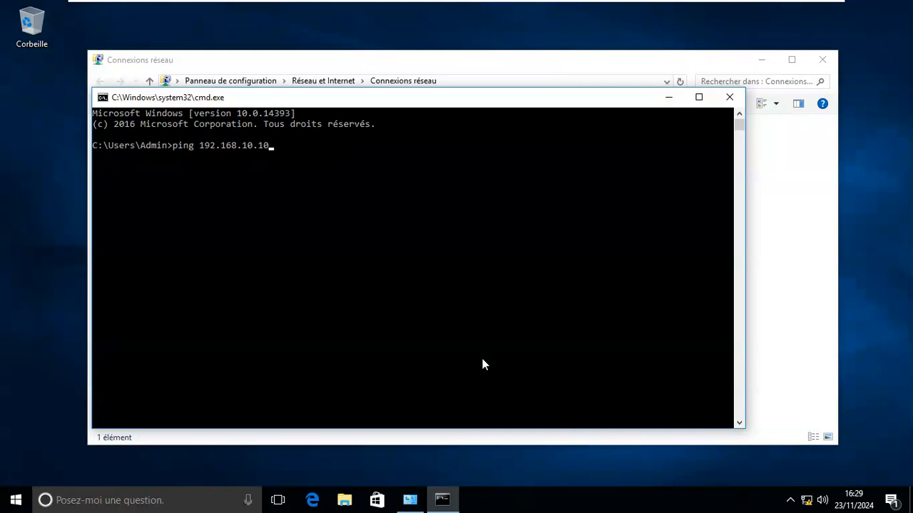
{"action": "key", "text": "Return"}
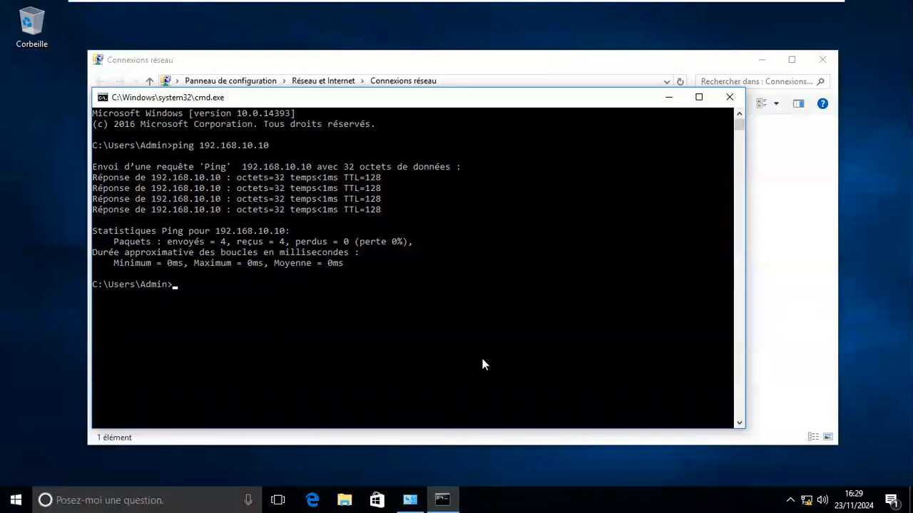
Step: Switch to the WS2019 VM, dismiss the monitor layout error, and send Ctrl+Alt+Del
{"action": "mouse_move", "coordinate": [460, 3]}
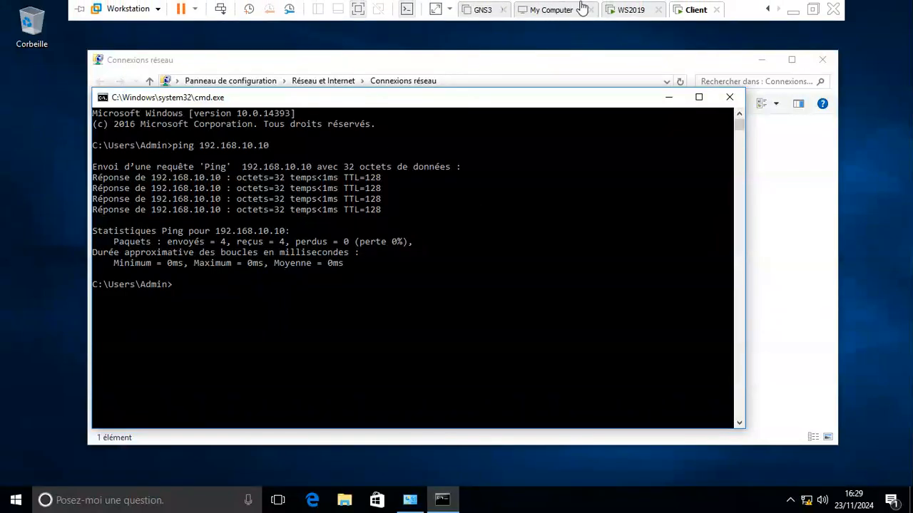
{"action": "left_click", "coordinate": [626, 12]}
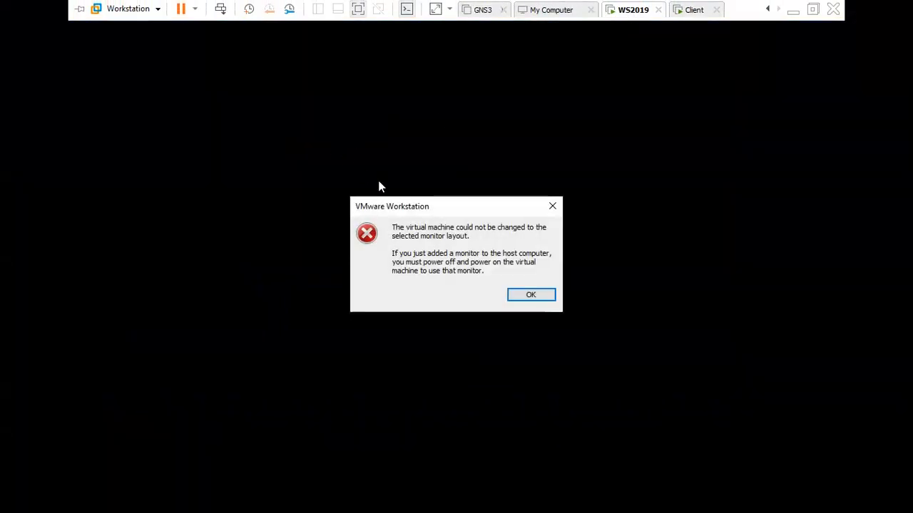
{"action": "left_click", "coordinate": [527, 296]}
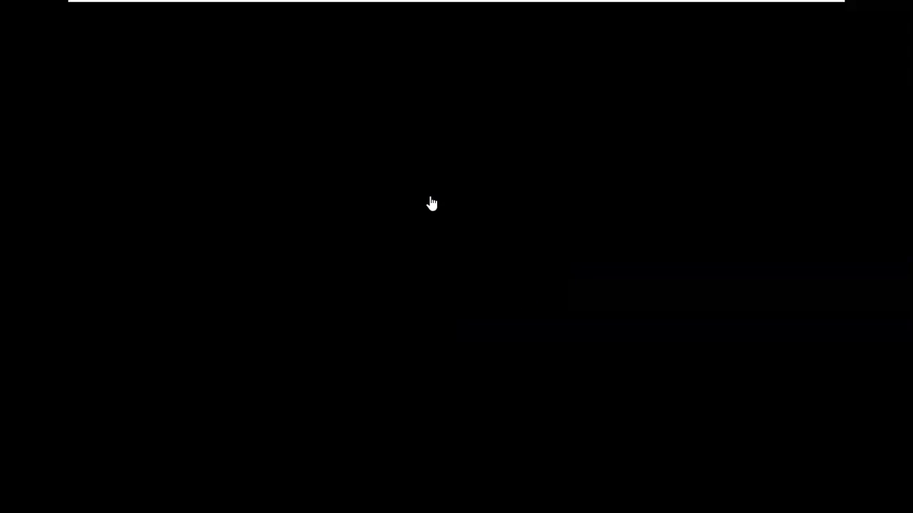
{"action": "mouse_move", "coordinate": [154, 4]}
{"action": "left_click", "coordinate": [221, 10]}
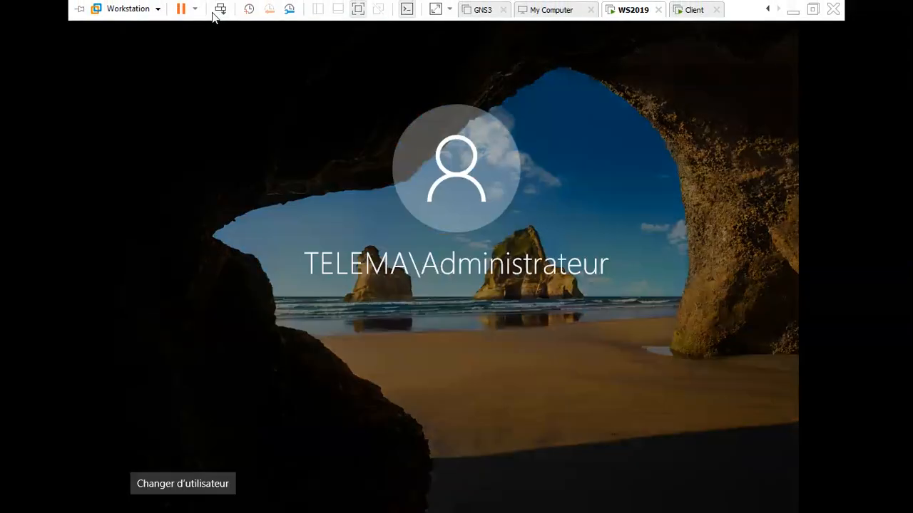
Step: Enter the administrator password to sign in, then restore the server VM to full screen
{"action": "left_click", "coordinate": [424, 313]}
{"action": "type", "text": "••••••••"}
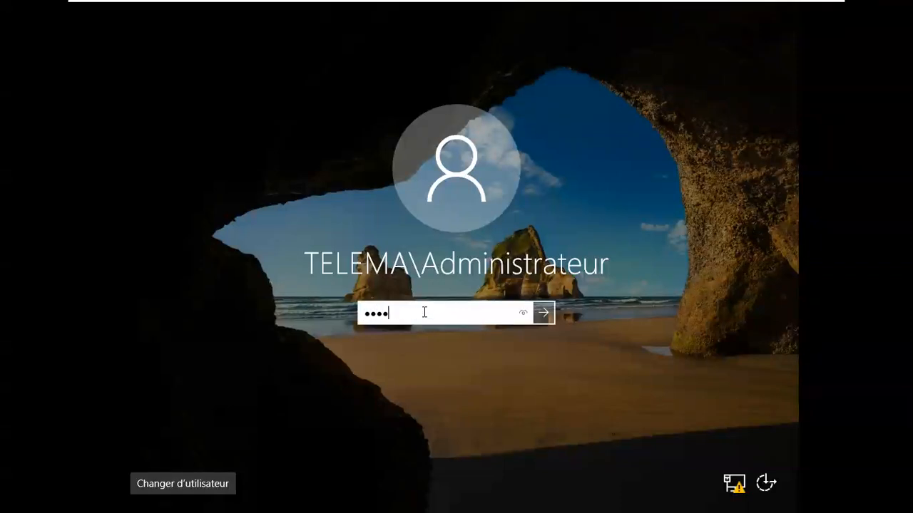
{"action": "key", "text": "Return"}
{"action": "key", "text": "Return"}
{"action": "type", "text": "••••••••••••••"}
{"action": "key", "text": "Return"}
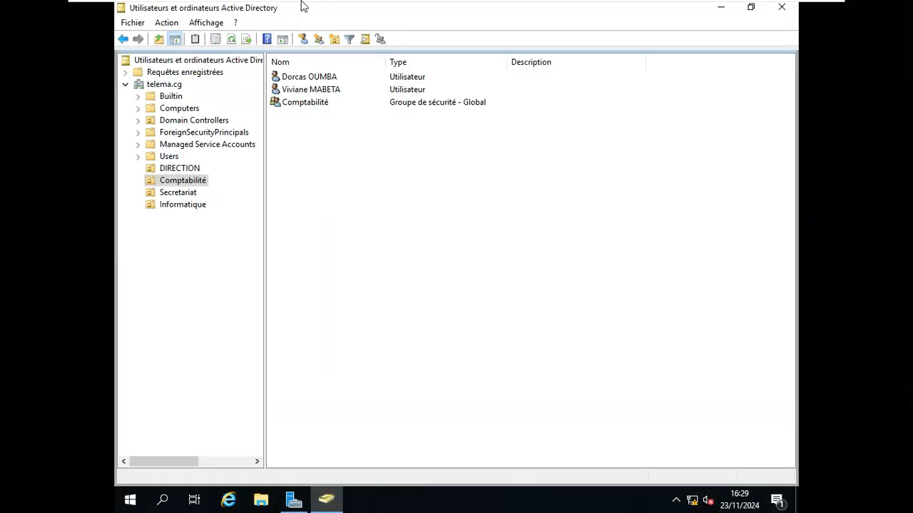
{"action": "mouse_move", "coordinate": [306, 4]}
{"action": "left_click", "coordinate": [357, 8]}
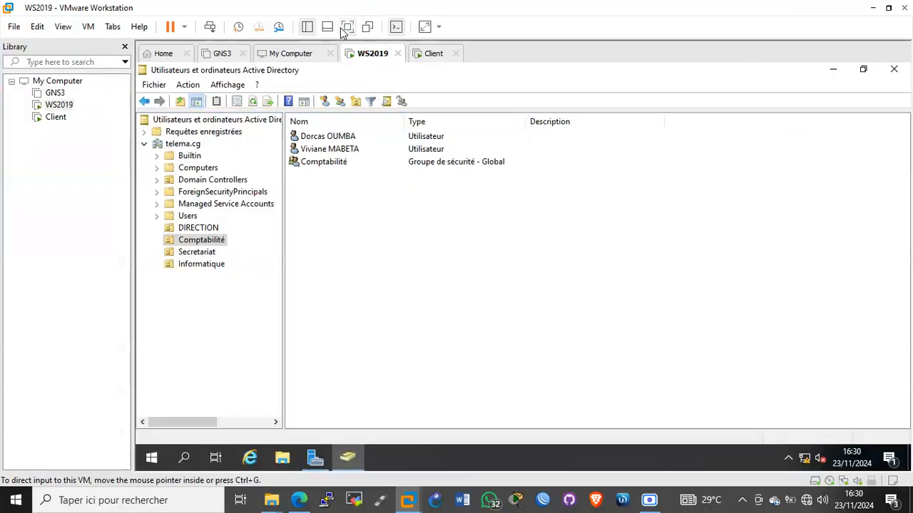
{"action": "left_click", "coordinate": [349, 27]}
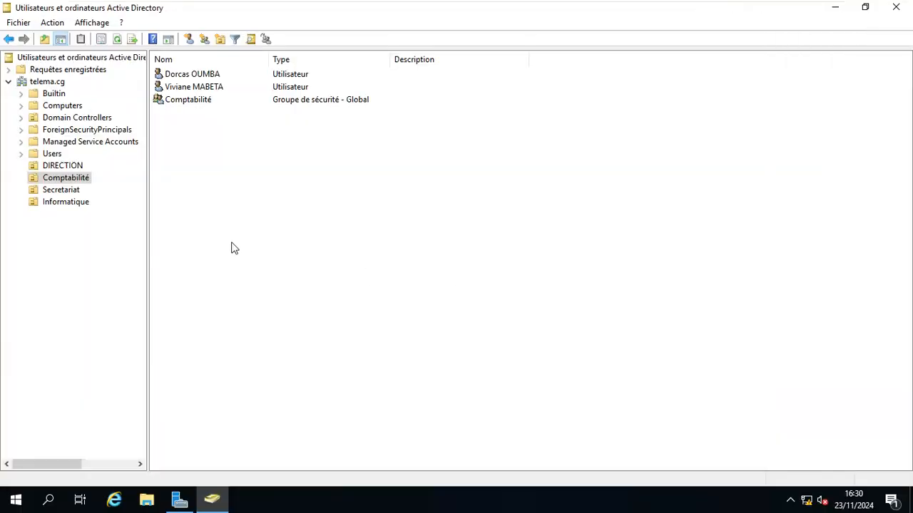
Step: Launch cmd on the server and ping 192.168.10.23; all four requests time out
{"action": "key", "text": "super+r"}
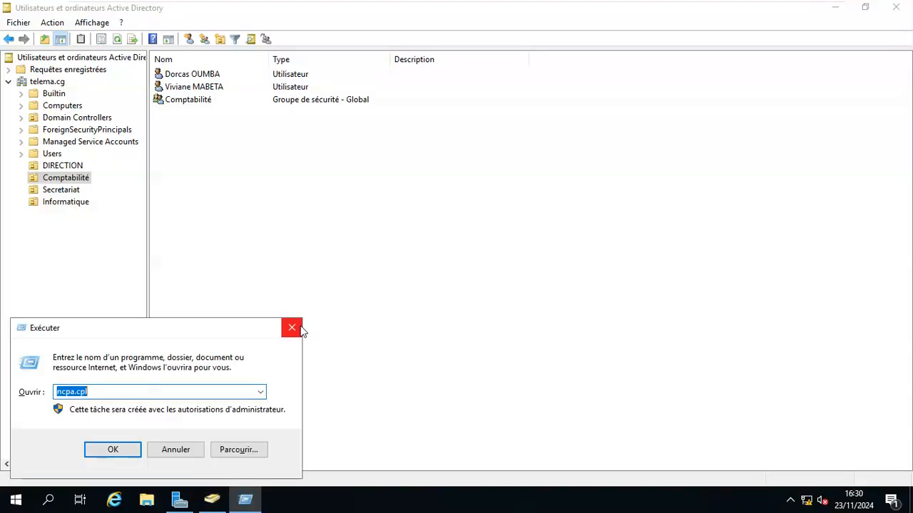
{"action": "type", "text": "cmd"}
{"action": "key", "text": "Return"}
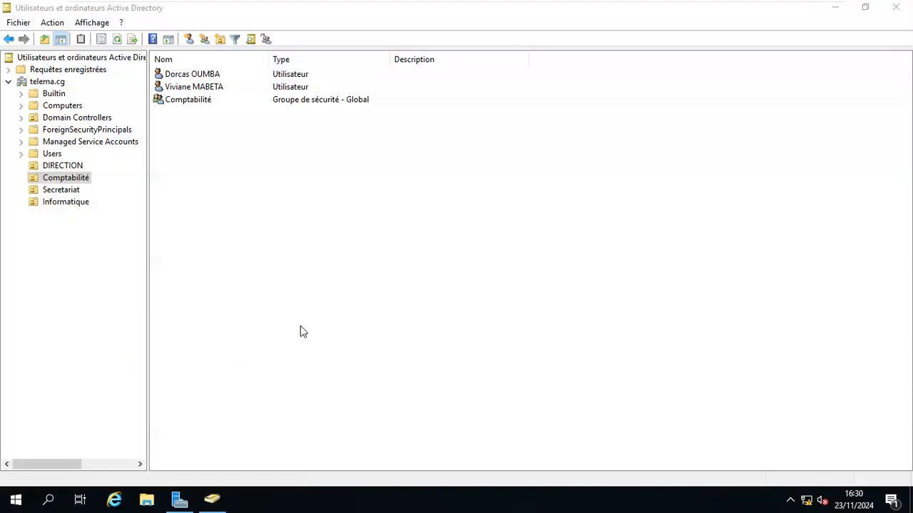
{"action": "type", "text": "pi"}
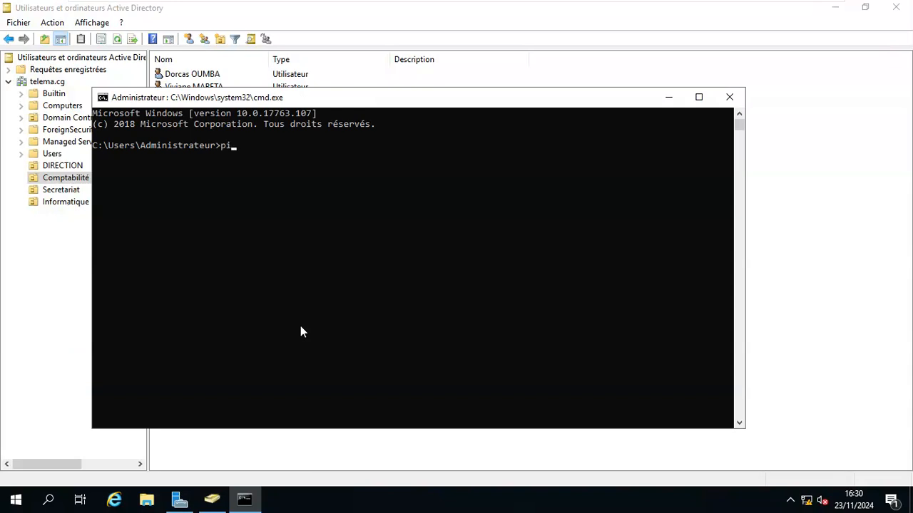
{"action": "type", "text": "ng 192.168.10.23"}
{"action": "key", "text": "Return"}
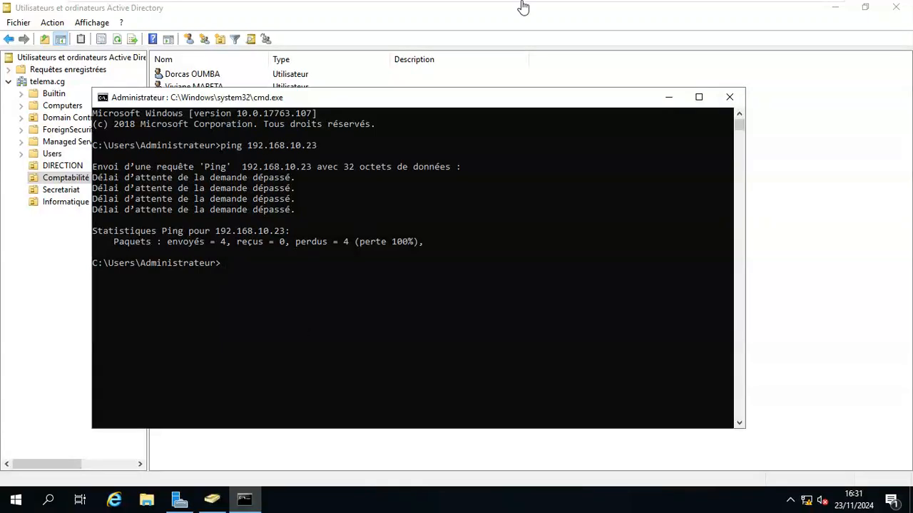
{"action": "mouse_move", "coordinate": [524, 6]}
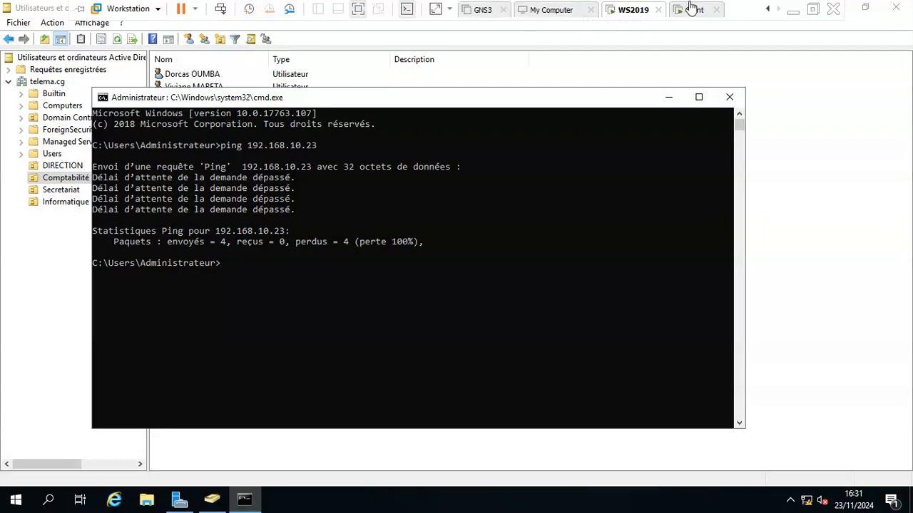
Step: On the client VM, launch Control Panel with 'control' and view items as large icons
{"action": "left_click", "coordinate": [691, 9]}
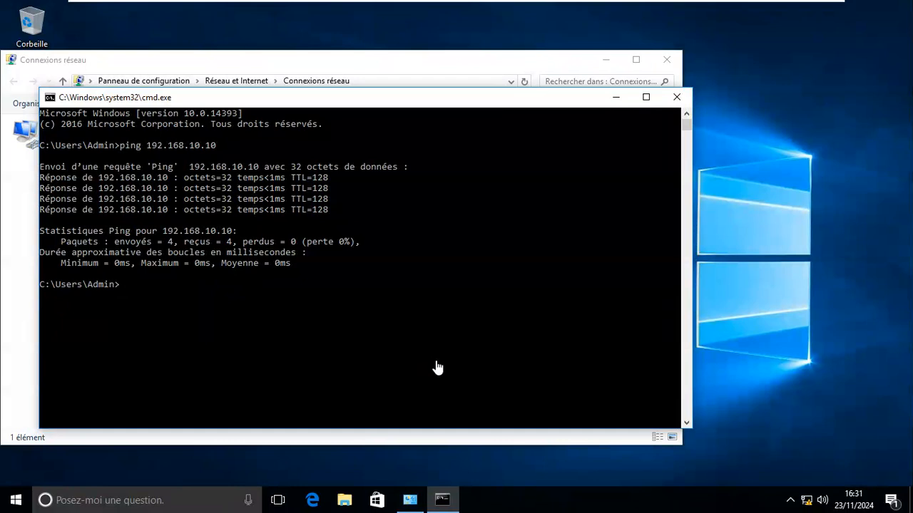
{"action": "type", "text": "CO"}
{"action": "key", "text": "BackSpace"}
{"action": "key", "text": "BackSpace"}
{"action": "type", "text": "control"}
{"action": "key", "text": "Return"}
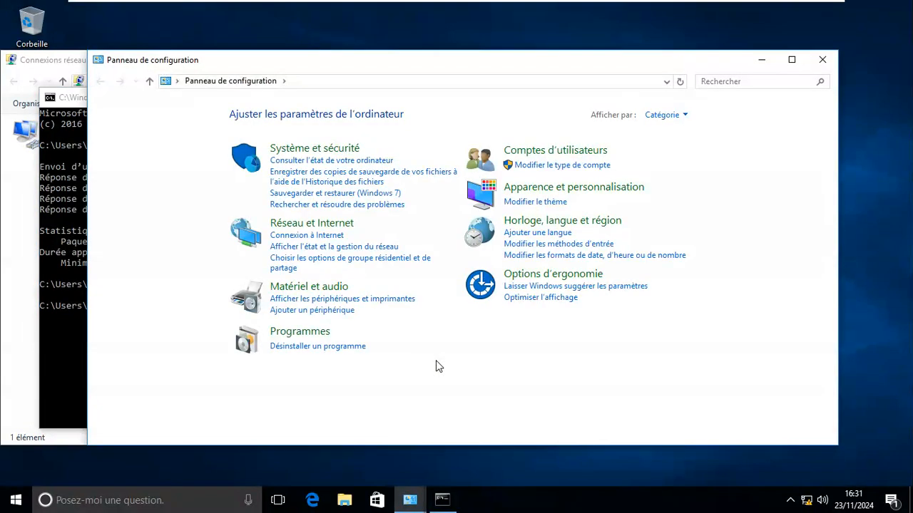
{"action": "left_click", "coordinate": [663, 115]}
{"action": "left_click", "coordinate": [675, 152]}
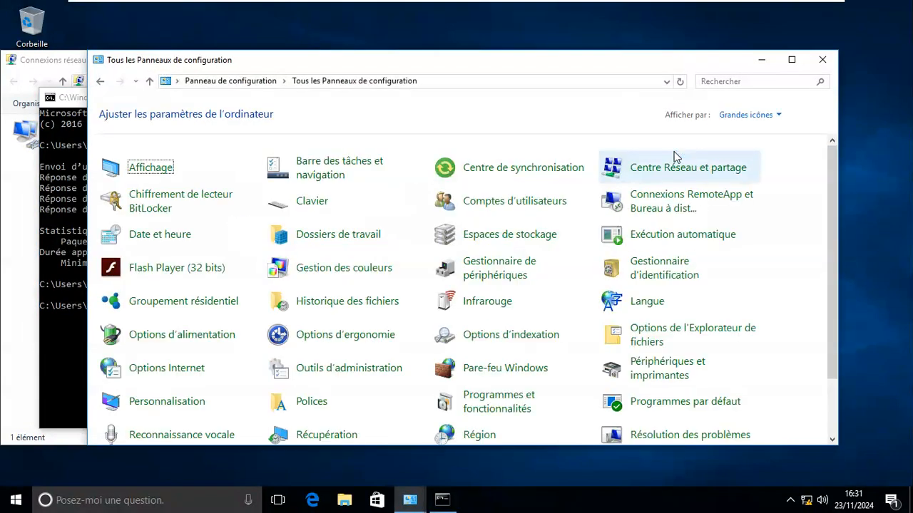
Step: In Windows Firewall, choose Turn off for private and public networks and apply
{"action": "left_click", "coordinate": [509, 373]}
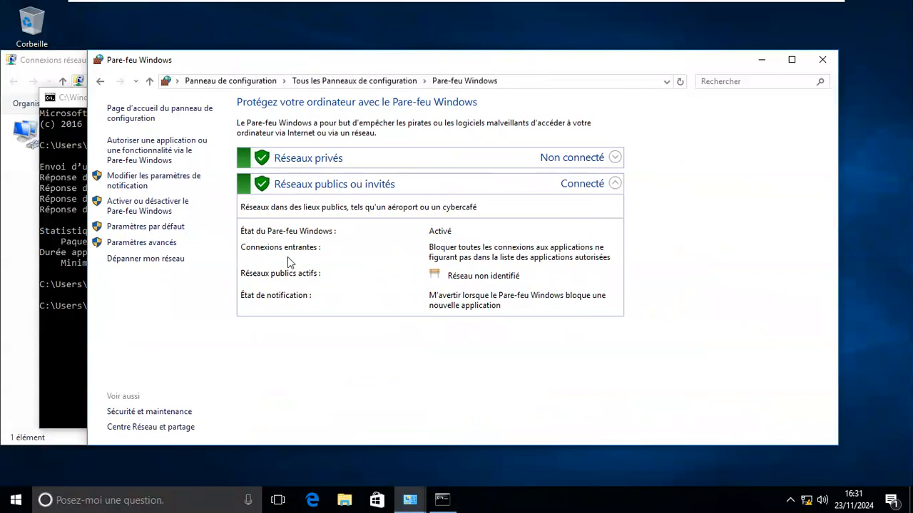
{"action": "left_click", "coordinate": [143, 210]}
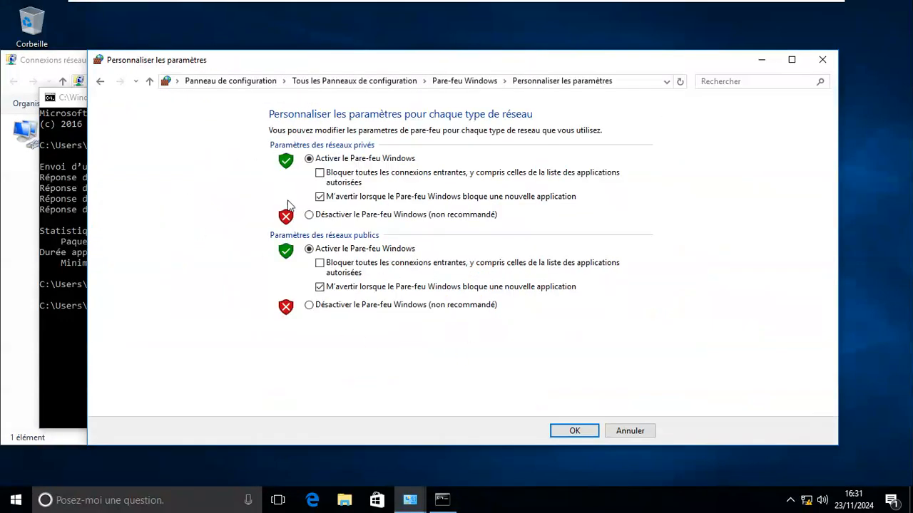
{"action": "left_click", "coordinate": [310, 215]}
{"action": "left_click", "coordinate": [311, 307]}
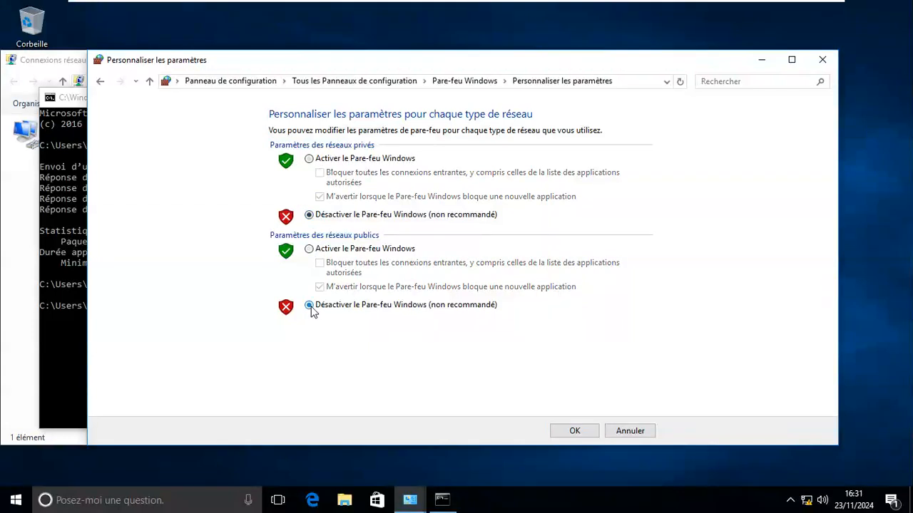
{"action": "left_click", "coordinate": [575, 431]}
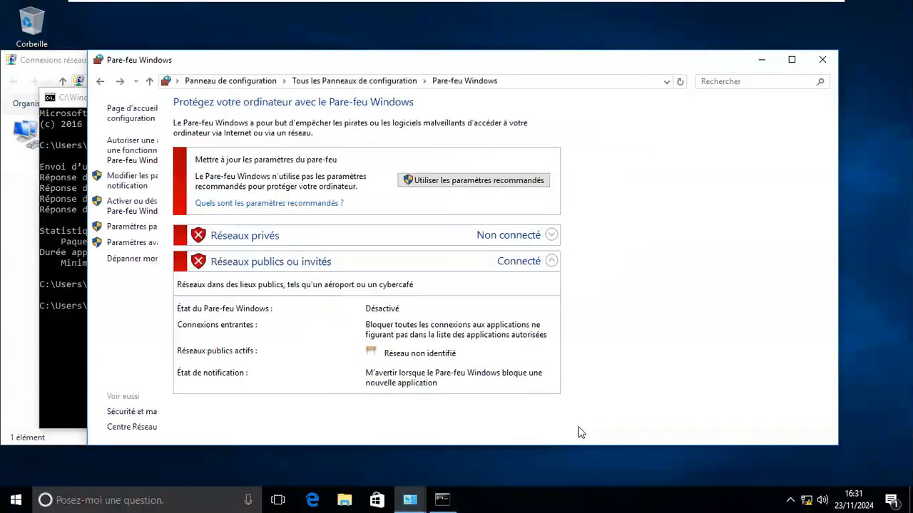
Step: On WS2019, rerun ping 192.168.10.23 for 4 of 4 replies, then bring Active Directory forward
{"action": "mouse_move", "coordinate": [522, 6]}
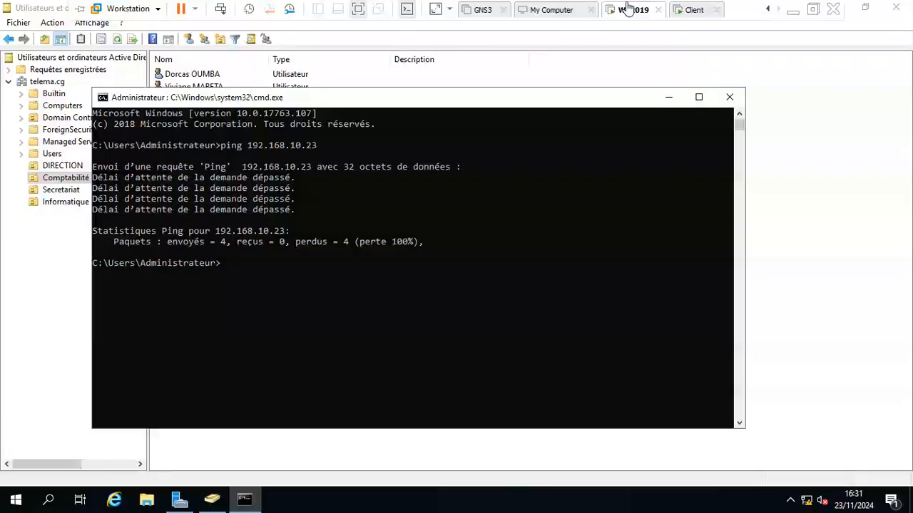
{"action": "left_click", "coordinate": [629, 6]}
{"action": "left_click", "coordinate": [462, 112]}
{"action": "left_click", "coordinate": [462, 166]}
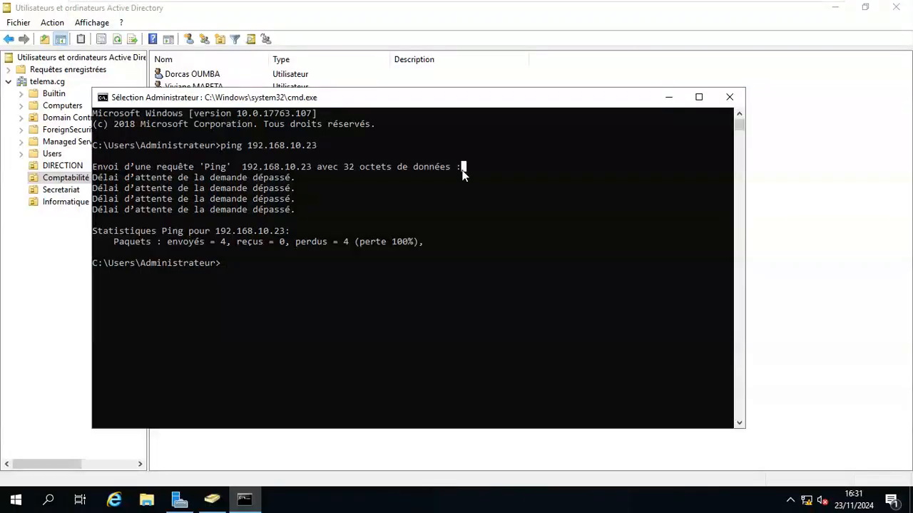
{"action": "key", "text": "Escape"}
{"action": "key", "text": "Up"}
{"action": "key", "text": "Return"}
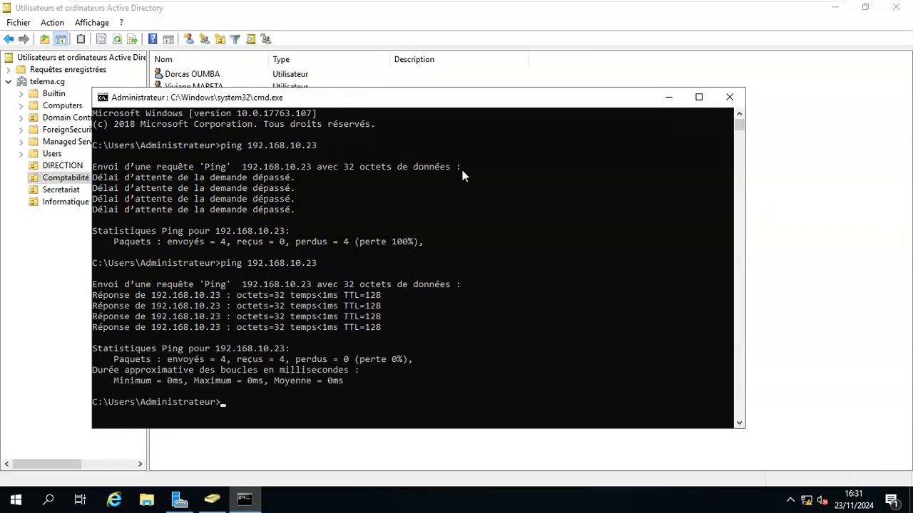
{"action": "left_click", "coordinate": [71, 308]}
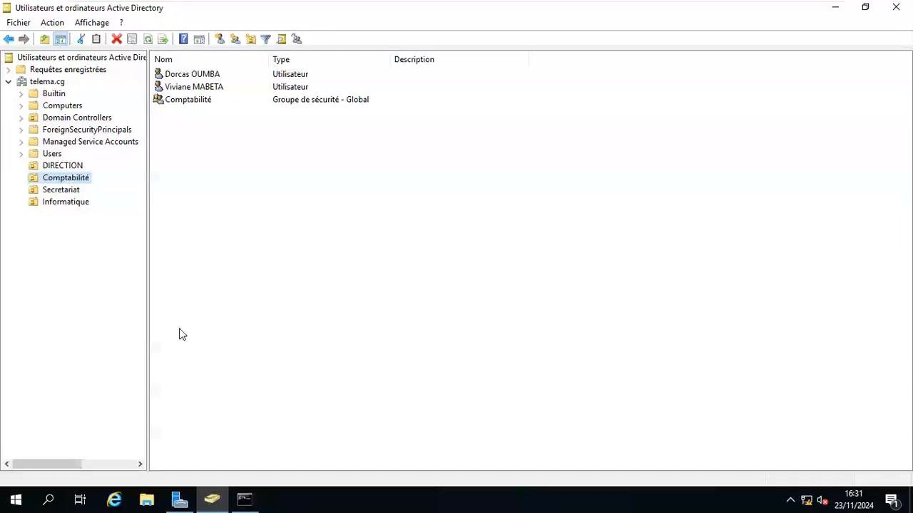
Step: Open DNS Manager from Windows Administrative Tools in the Start menu
{"action": "key", "text": "super"}
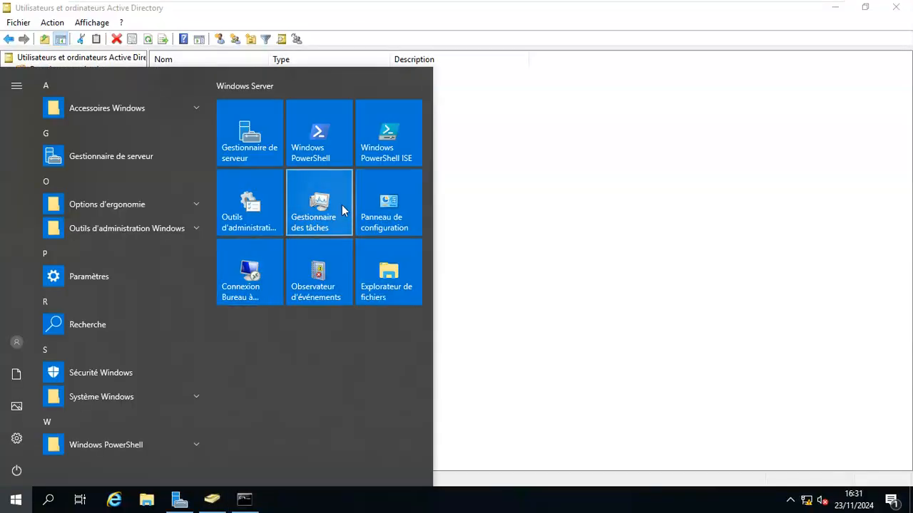
{"action": "left_click", "coordinate": [251, 215]}
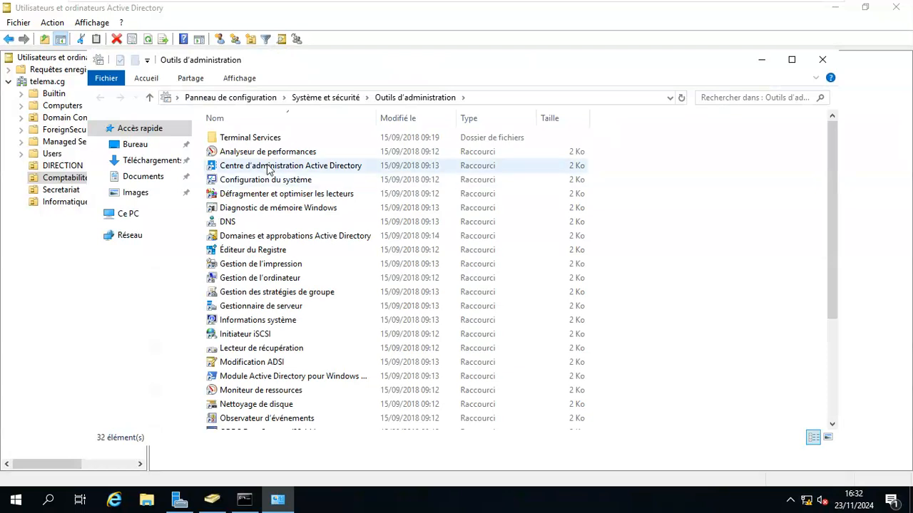
{"action": "left_click", "coordinate": [242, 225]}
{"action": "double_click", "coordinate": [242, 225]}
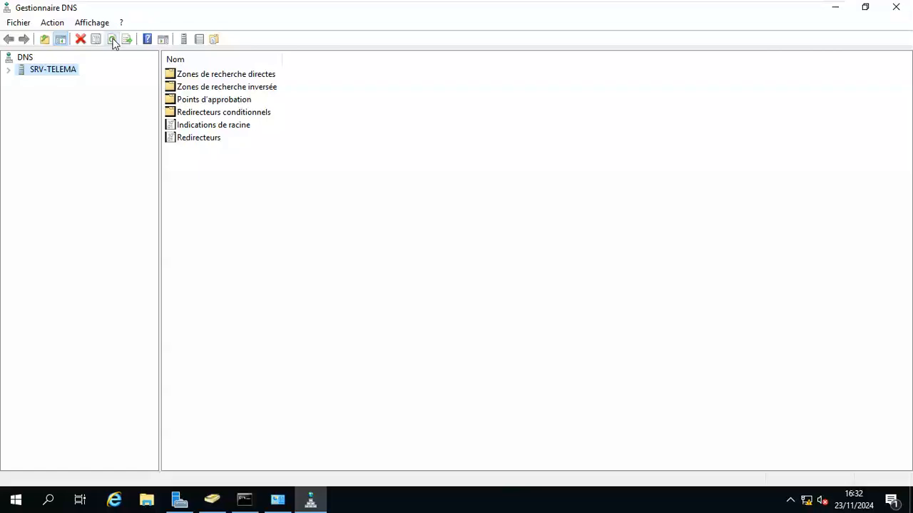
Step: Run nslookup on SRV-TELEMA, resolving www and 192.168.10.10, then return to DNS Manager
{"action": "left_click", "coordinate": [112, 39]}
{"action": "right_click", "coordinate": [51, 71]}
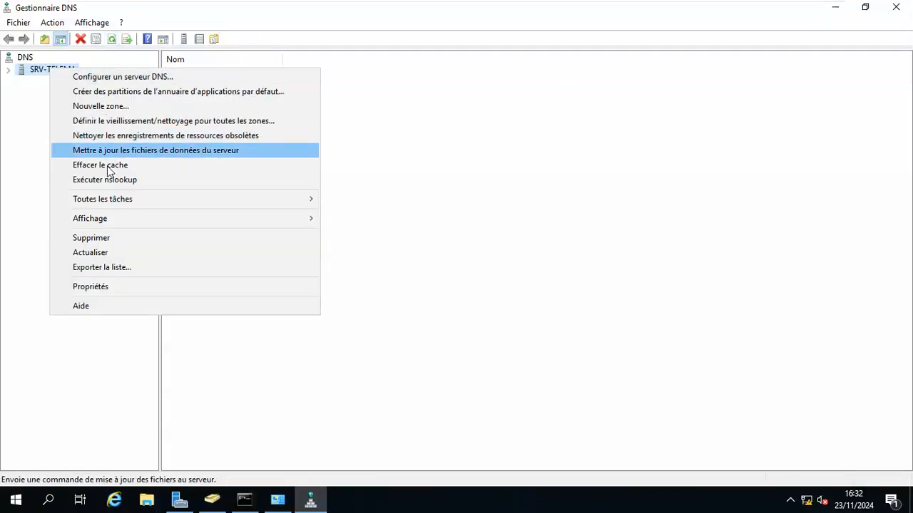
{"action": "left_click", "coordinate": [129, 180]}
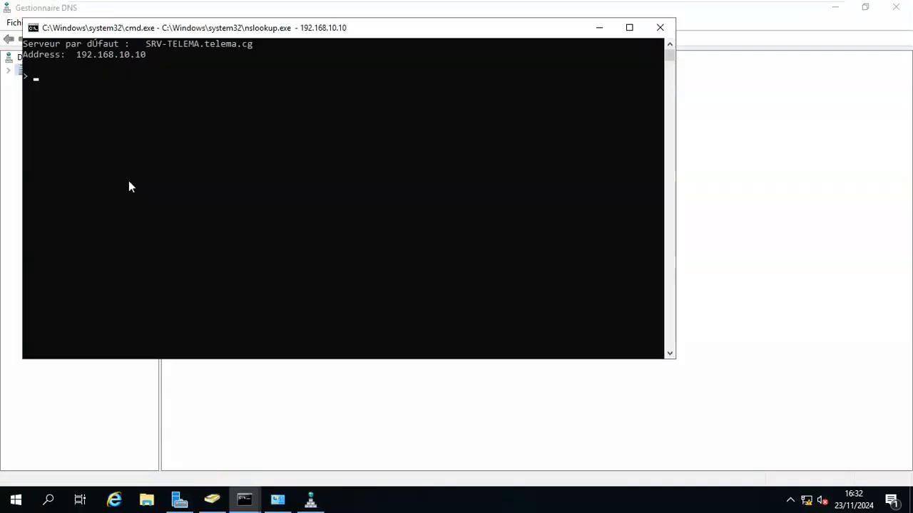
{"action": "type", "text": "www"}
{"action": "key", "text": "Return"}
{"action": "type", "text": "192.168.10.10"}
{"action": "key", "text": "Return"}
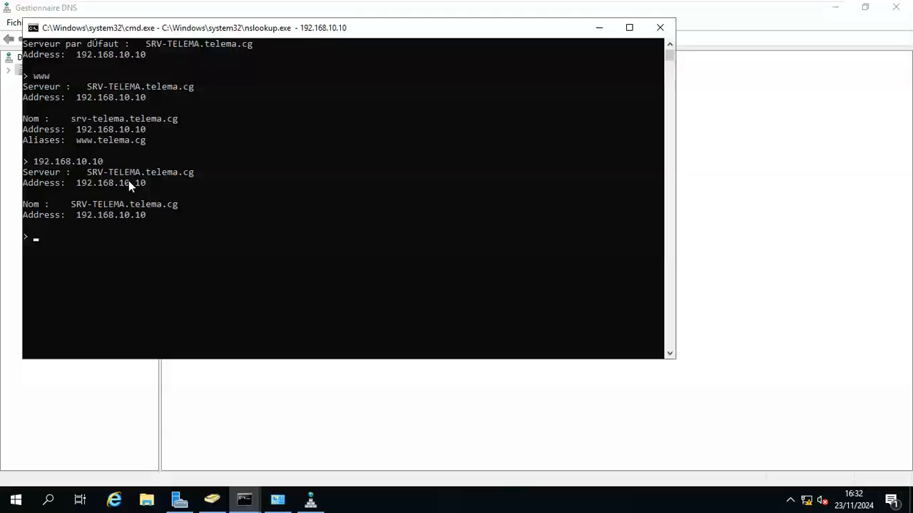
{"action": "left_click", "coordinate": [734, 112]}
Step: On the client VM, close Windows Firewall, open Ce PC in File Explorer, and show its context menu
{"action": "mouse_move", "coordinate": [646, 6]}
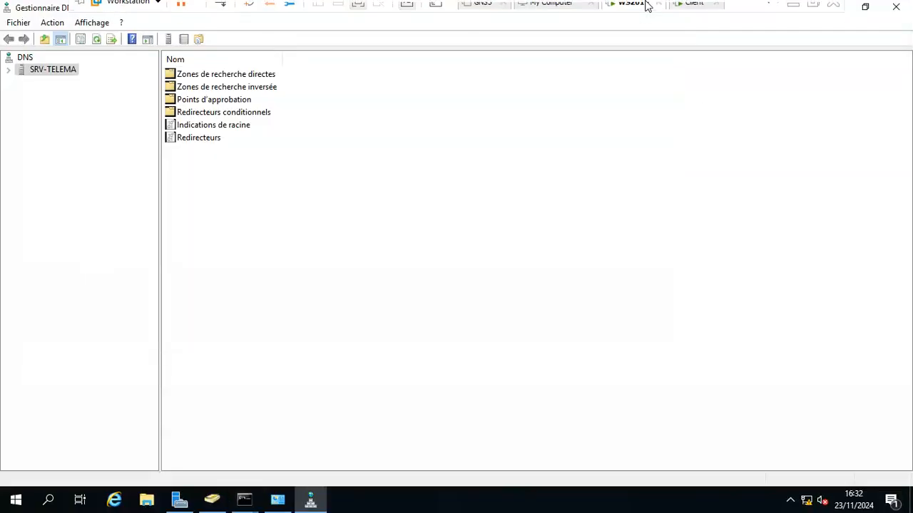
{"action": "left_click", "coordinate": [691, 10]}
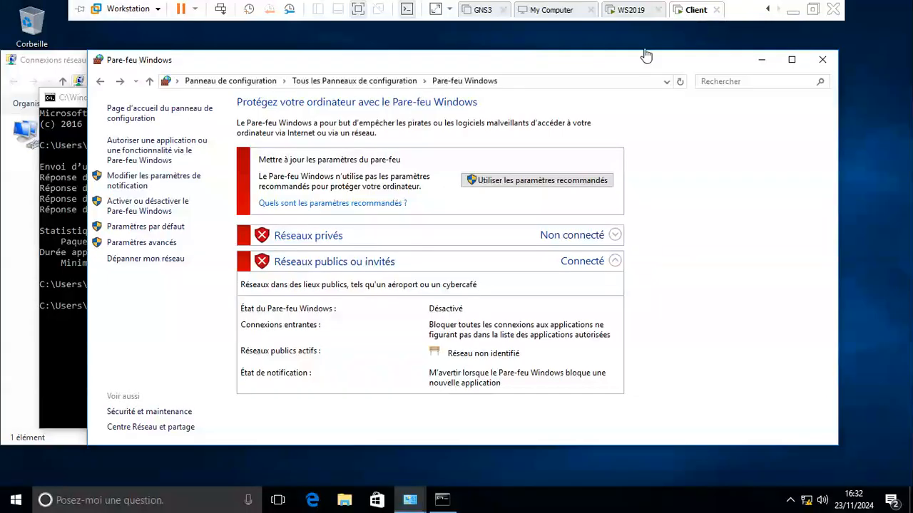
{"action": "left_click", "coordinate": [820, 66]}
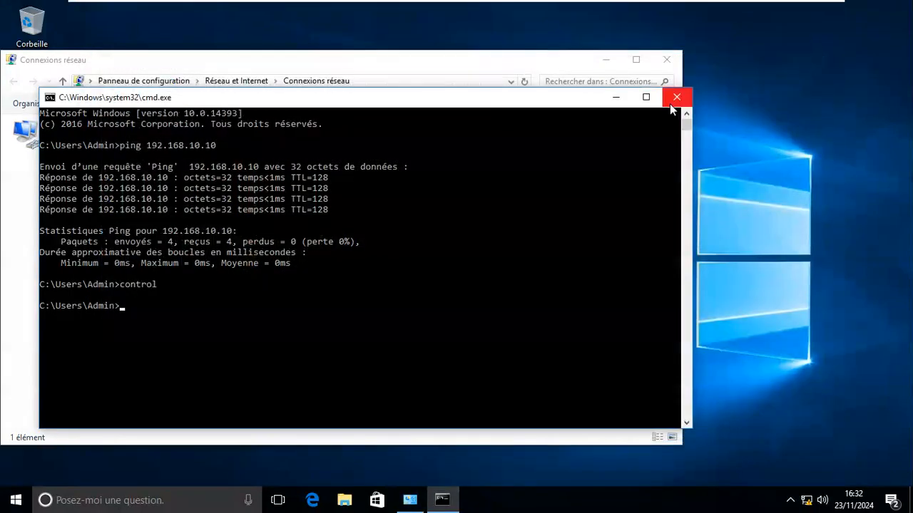
{"action": "left_click", "coordinate": [570, 253]}
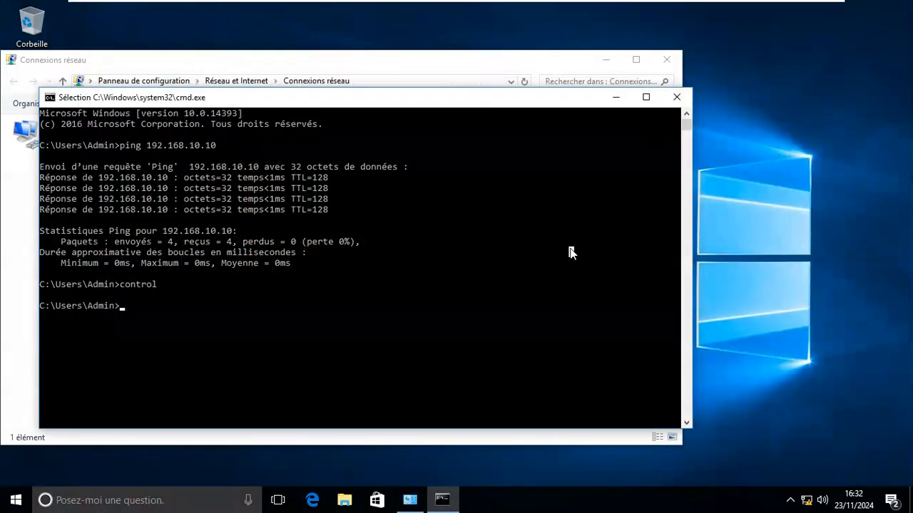
{"action": "key", "text": "super+e"}
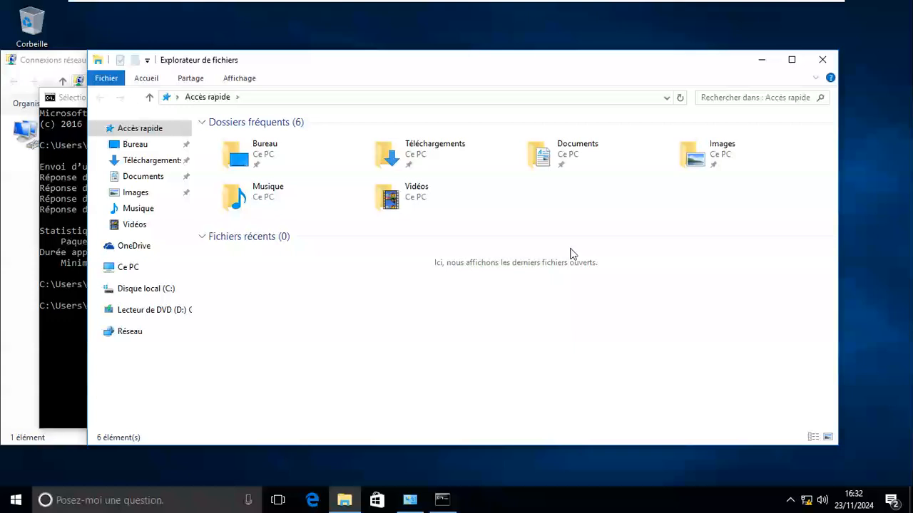
{"action": "left_click", "coordinate": [127, 268]}
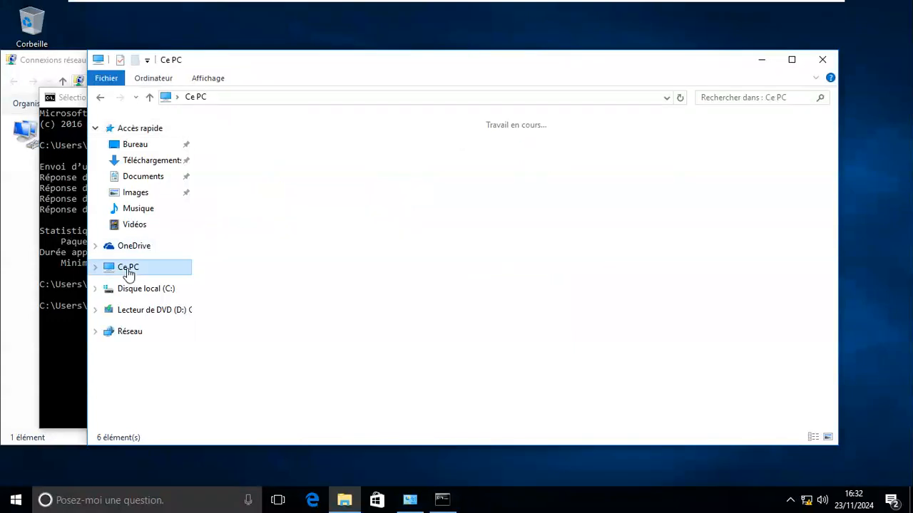
{"action": "right_click", "coordinate": [352, 345]}
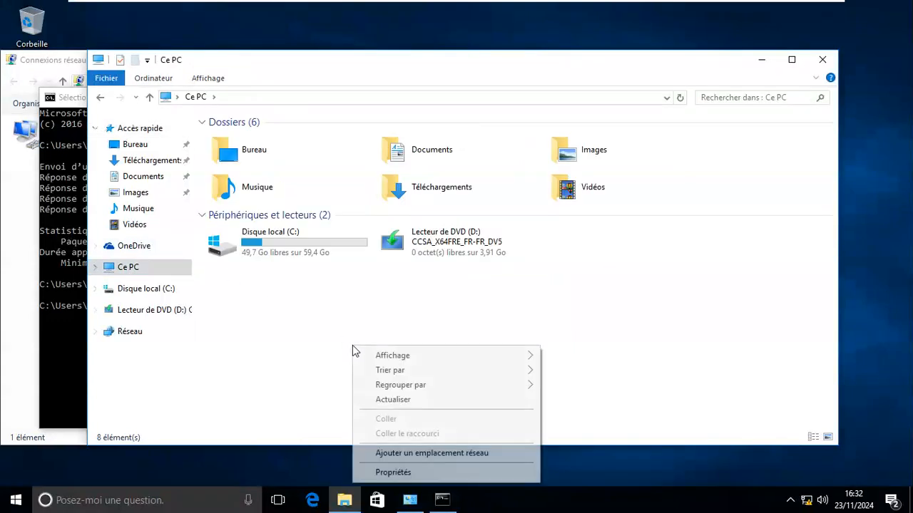
Step: From This PC's Propriétés, name the computer LAPT001 and select Domaine membership
{"action": "left_click", "coordinate": [416, 472]}
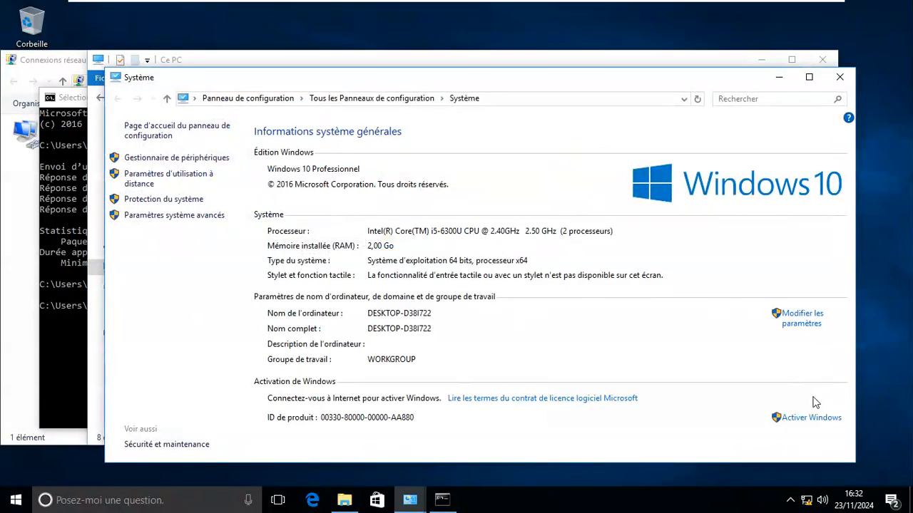
{"action": "left_click", "coordinate": [809, 327]}
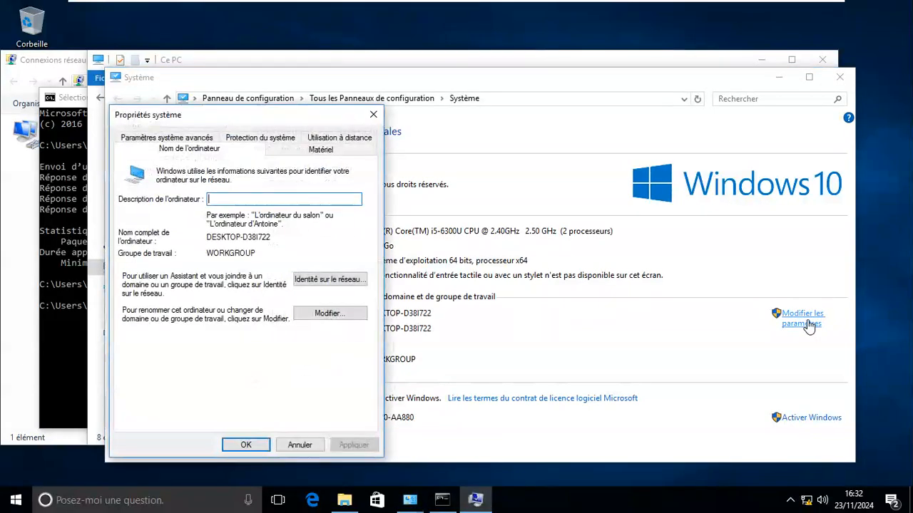
{"action": "left_click", "coordinate": [339, 314]}
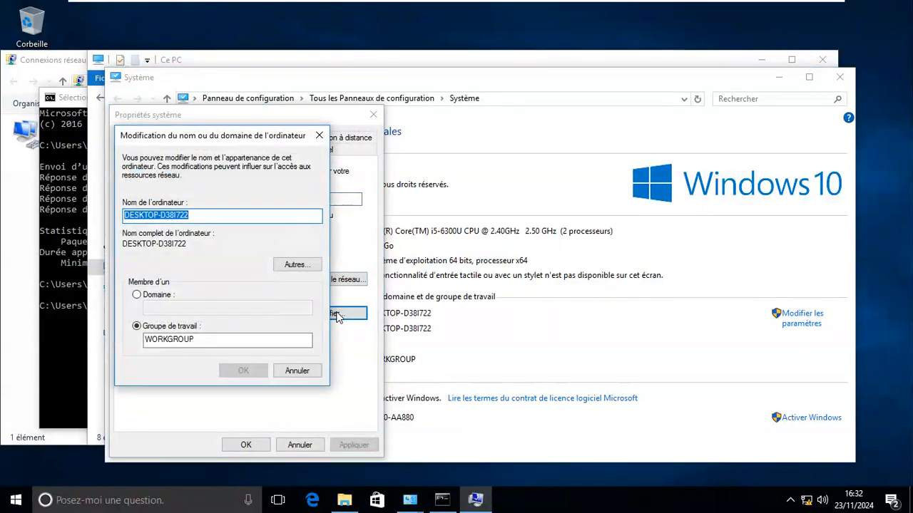
{"action": "type", "text": "LAPT001"}
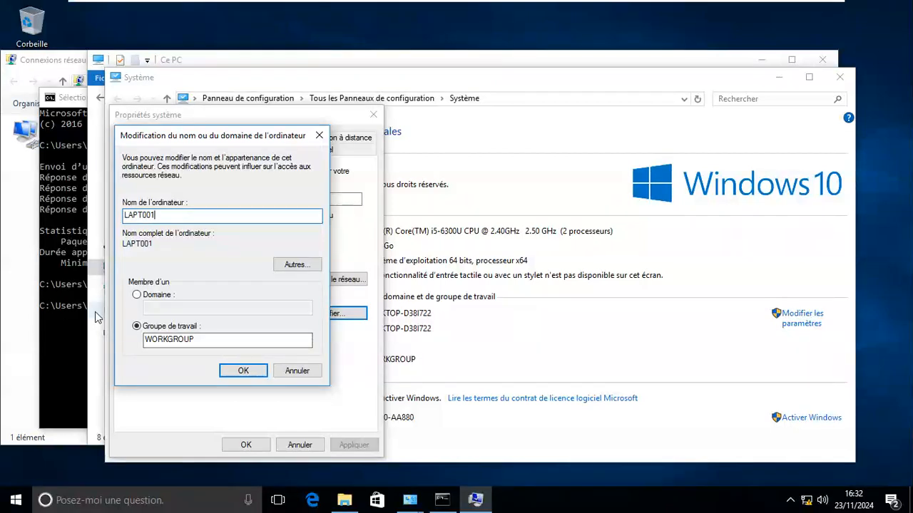
{"action": "left_click", "coordinate": [136, 295]}
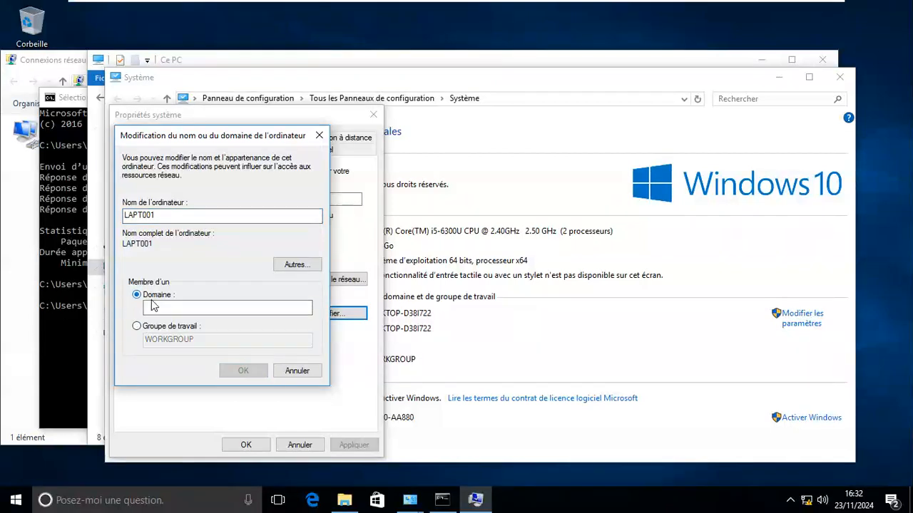
{"action": "mouse_move", "coordinate": [515, 7]}
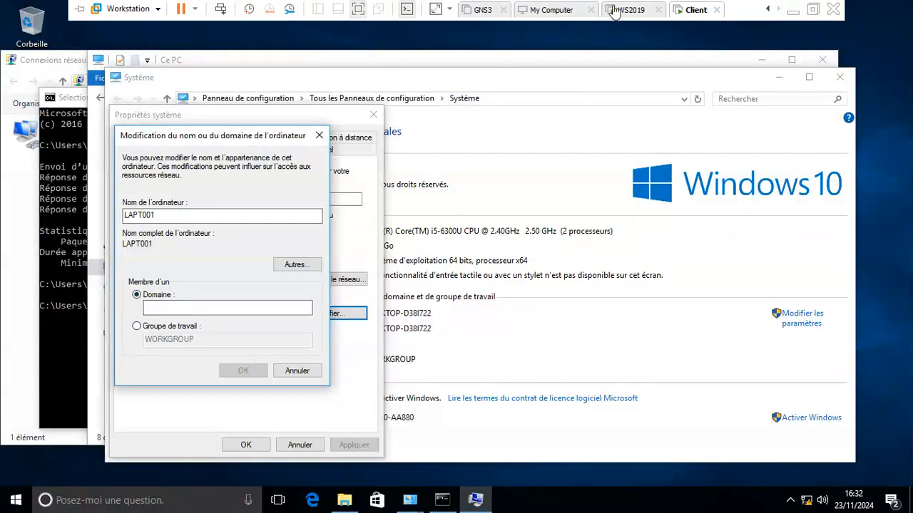
{"action": "left_click", "coordinate": [618, 9]}
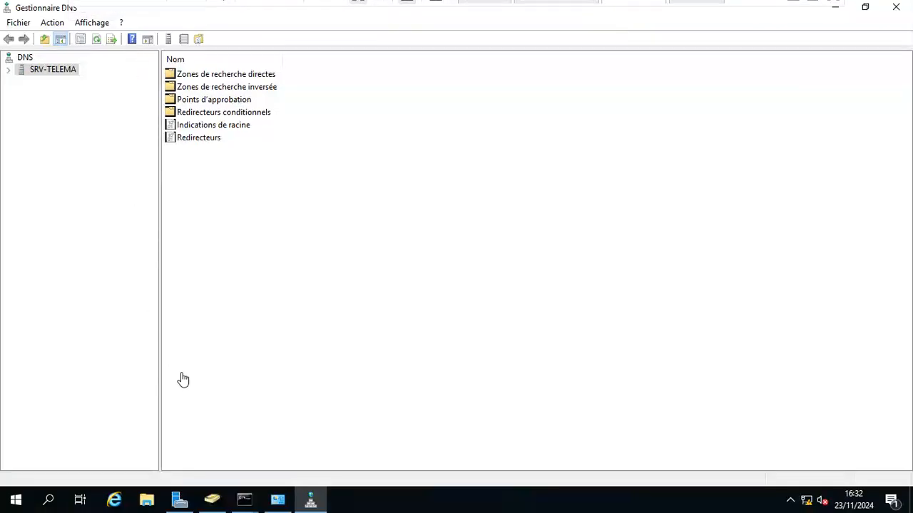
{"action": "left_click", "coordinate": [174, 504]}
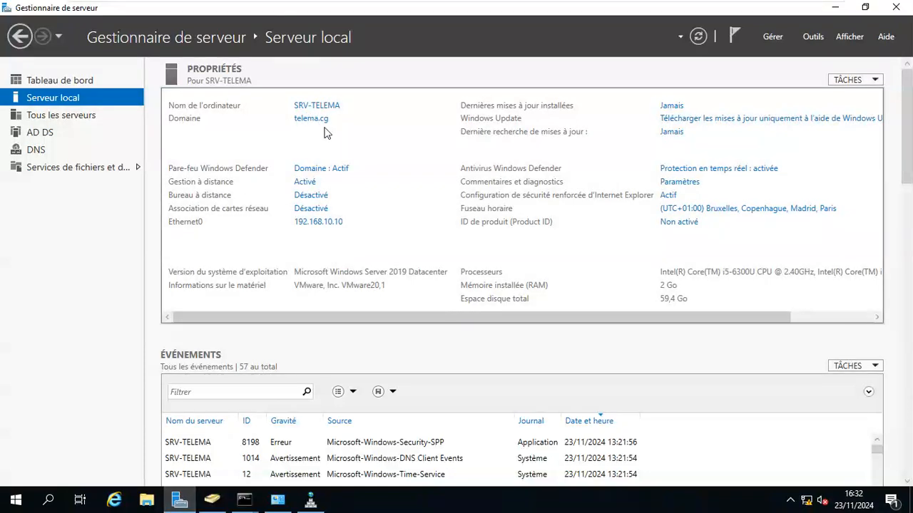
{"action": "mouse_move", "coordinate": [585, 5]}
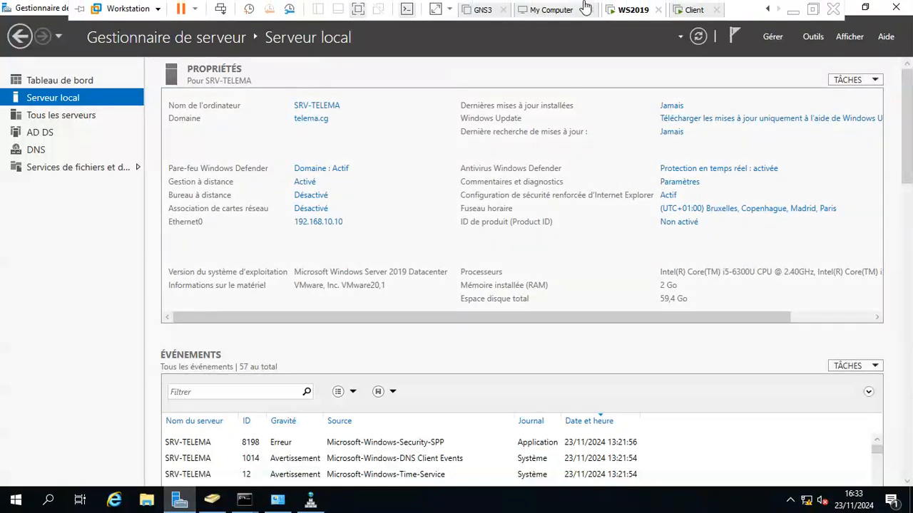
{"action": "left_click", "coordinate": [689, 10]}
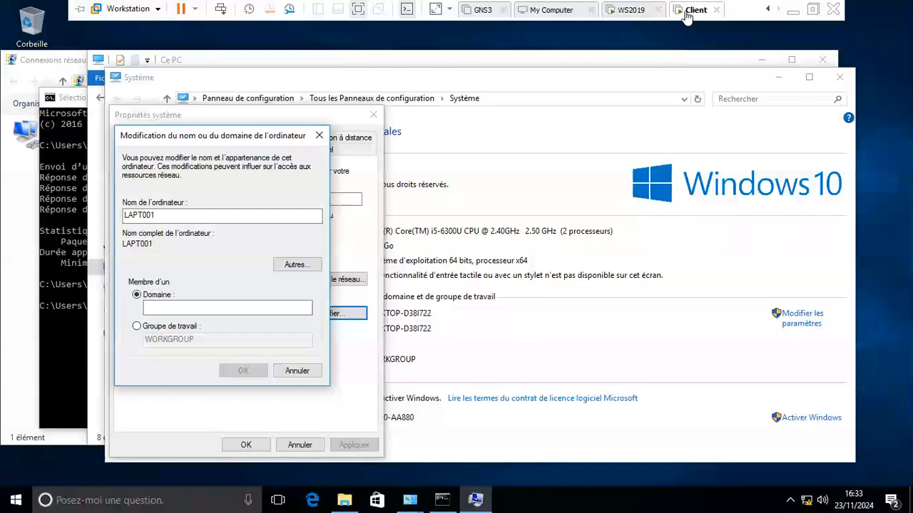
Step: Enter domain telema.cg and authenticate as Administrateur with the domain admin password
{"action": "left_click", "coordinate": [256, 308]}
{"action": "type", "text": "t"}
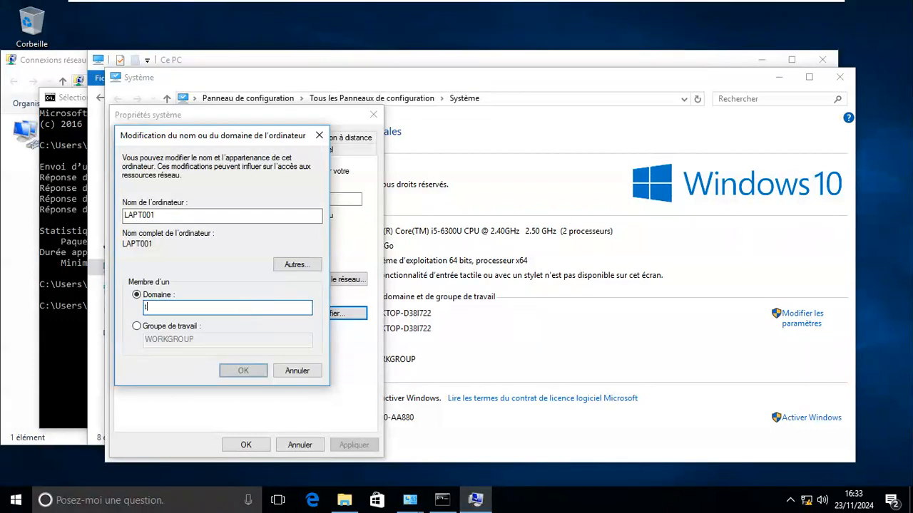
{"action": "type", "text": "elema.cg"}
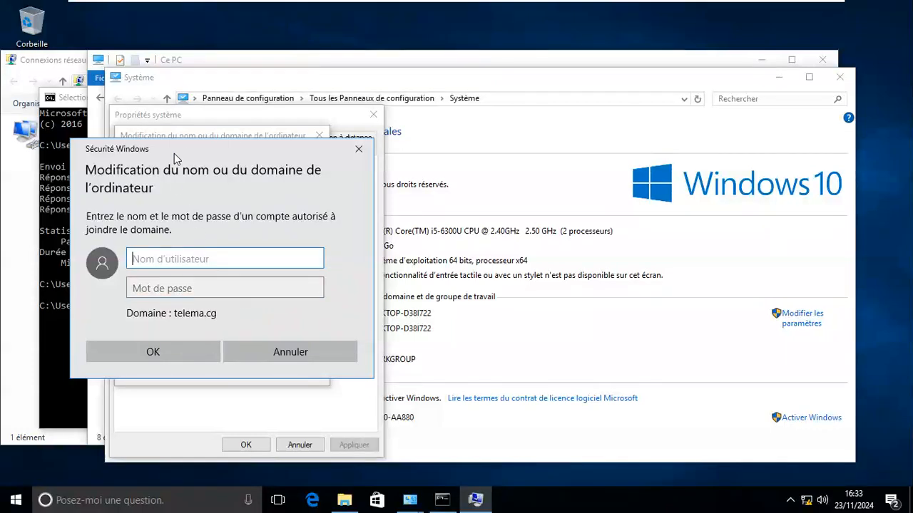
{"action": "left_click_drag", "start_coordinate": [191, 149], "coordinate": [516, 117]}
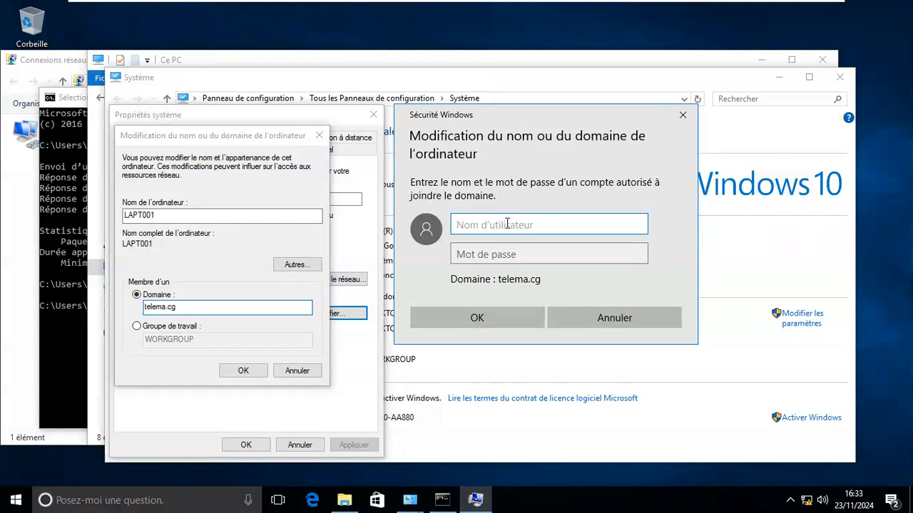
{"action": "type", "text": "Admini"}
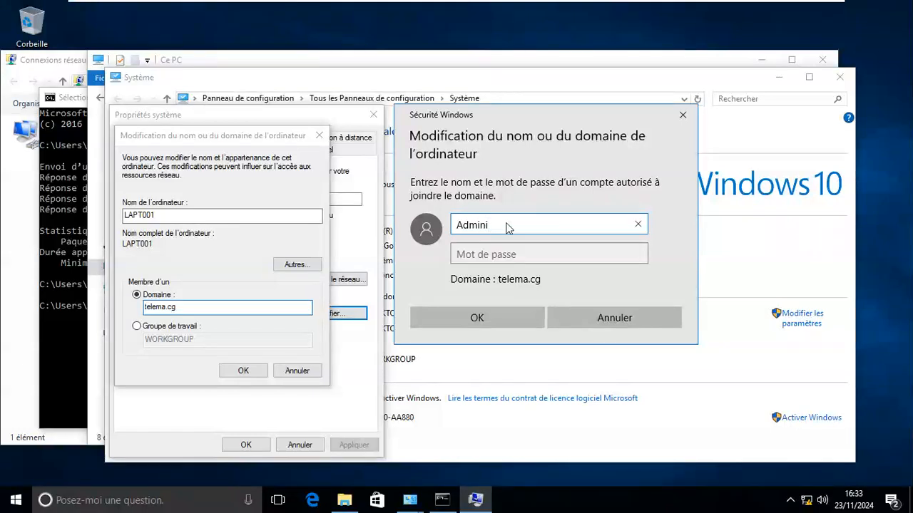
{"action": "type", "text": "strateur"}
{"action": "key", "text": "Tab"}
{"action": "type", "text": "Password"}
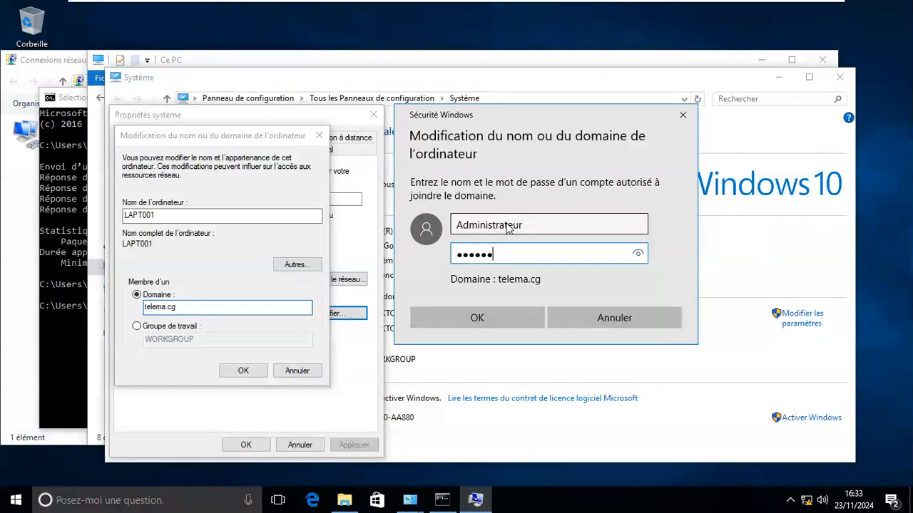
{"action": "type", "text": "••••••"}
{"action": "left_click", "coordinate": [490, 316]}
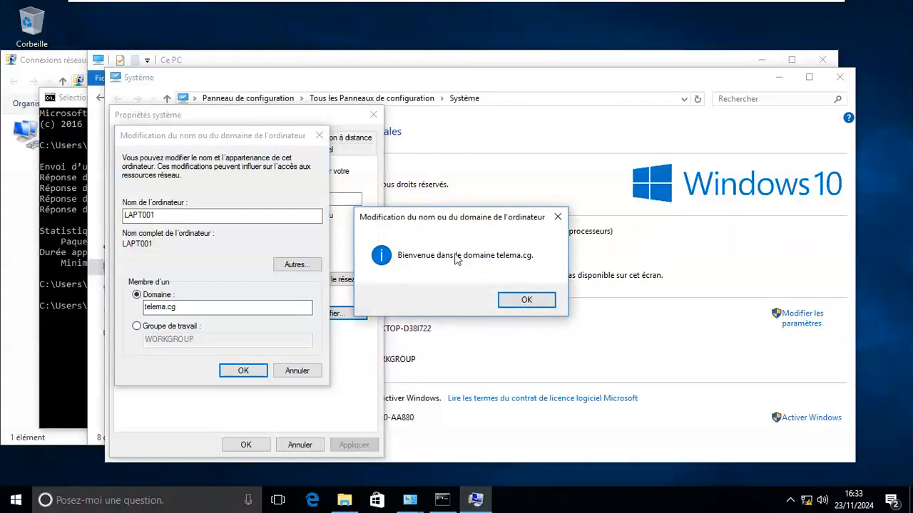
Step: Acknowledge the domain welcome and restart notices, close System Properties, and restart now
{"action": "left_click", "coordinate": [532, 299]}
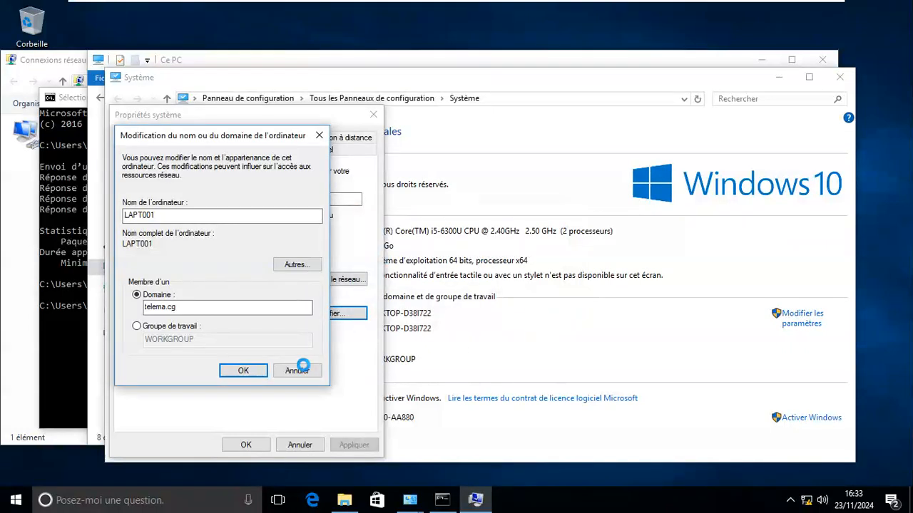
{"action": "left_click", "coordinate": [249, 371]}
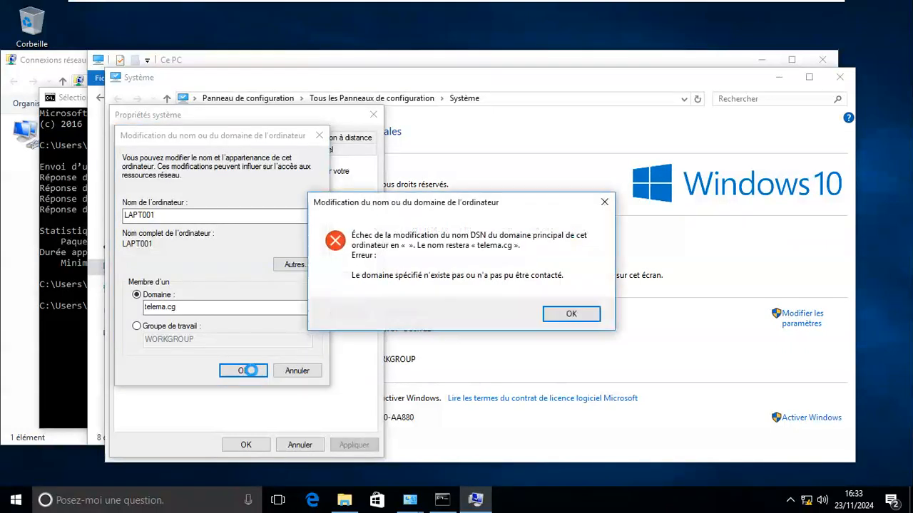
{"action": "key", "text": "Return"}
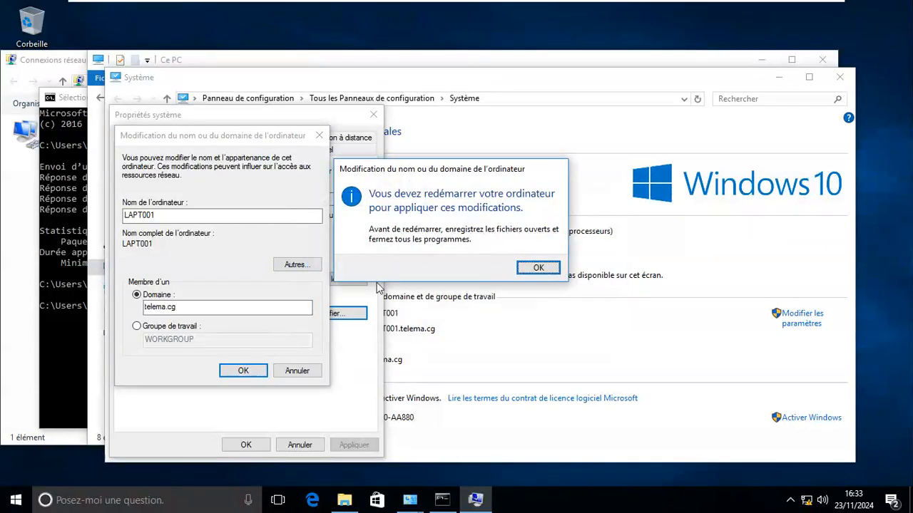
{"action": "left_click", "coordinate": [519, 267]}
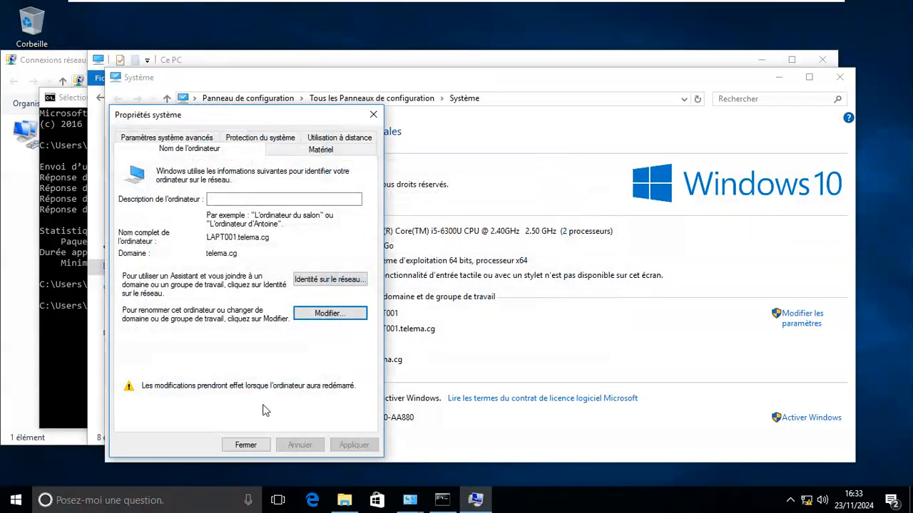
{"action": "left_click", "coordinate": [256, 446]}
{"action": "left_click", "coordinate": [380, 270]}
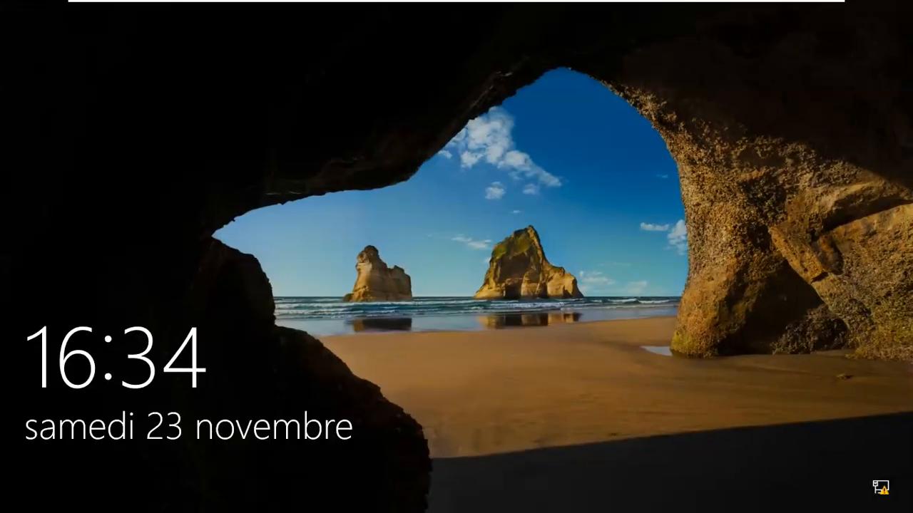
Step: Dismiss the Windows 10 lock screen and choose 'Autre utilisateur' to sign in to TELEMA
{"action": "mouse_move", "coordinate": [290, 4]}
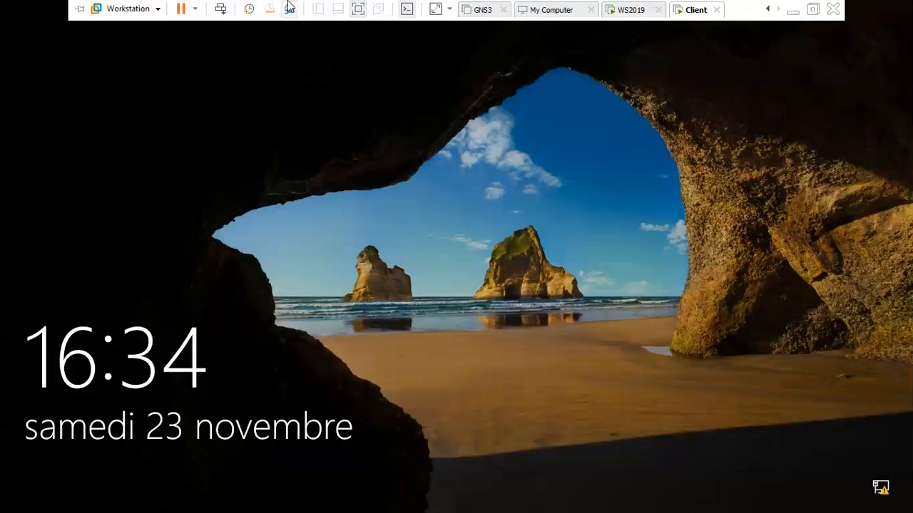
{"action": "left_click", "coordinate": [220, 9]}
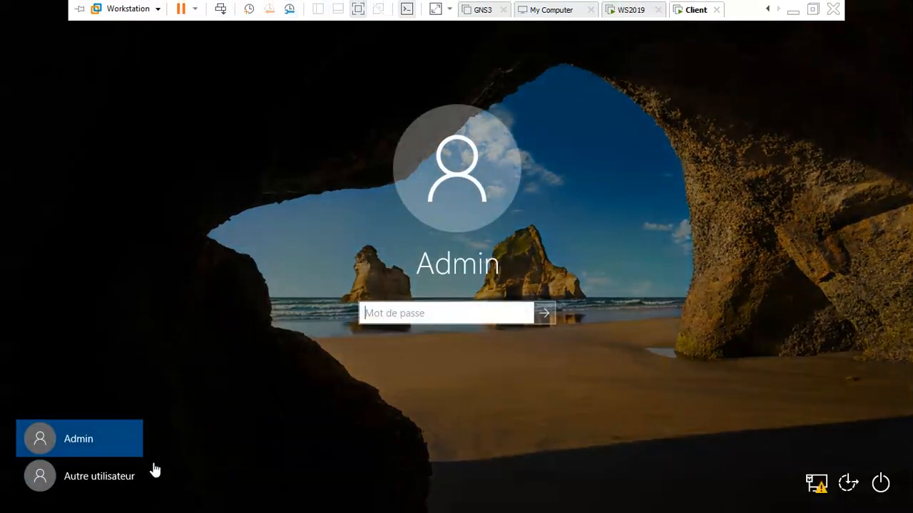
{"action": "left_click", "coordinate": [114, 469]}
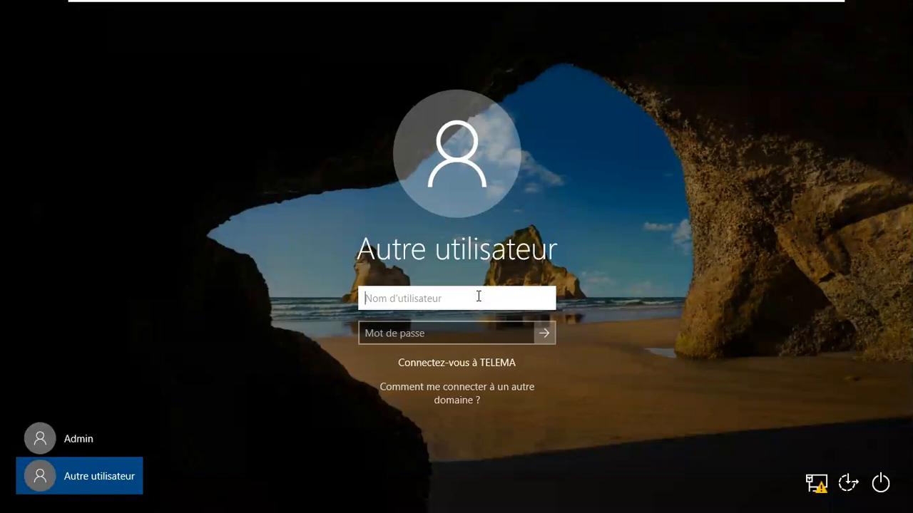
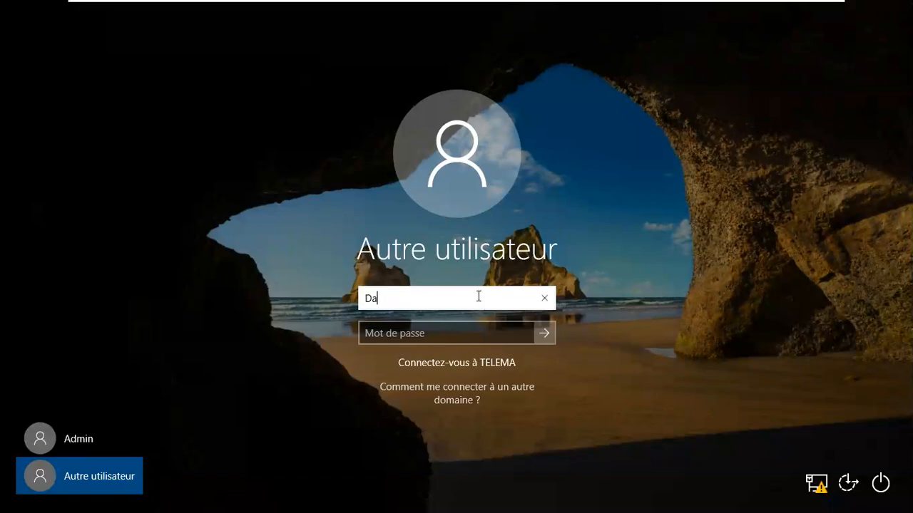
Step: Sign in on the client with the domain user's username and password, with caps lock off
{"action": "key", "text": "Tab"}
{"action": "key", "text": "Caps_Lock"}
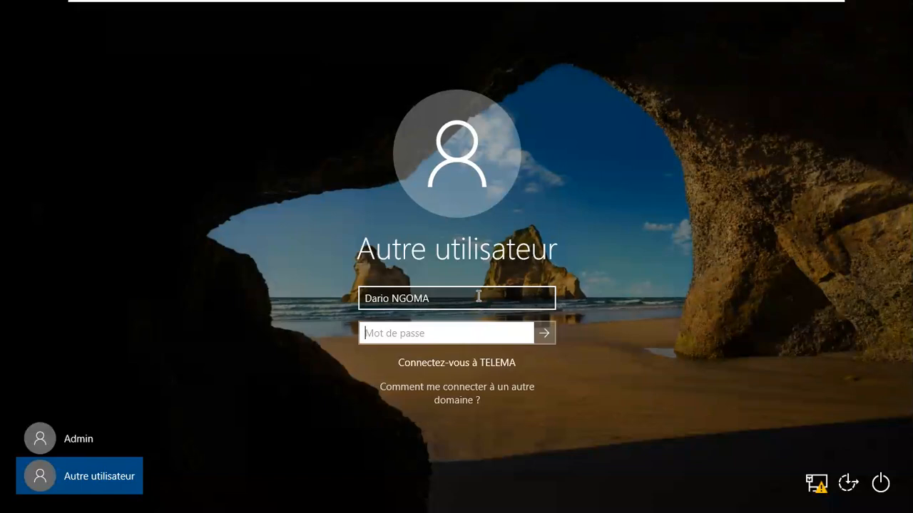
{"action": "type", "text": "********"}
{"action": "key", "text": "Return"}
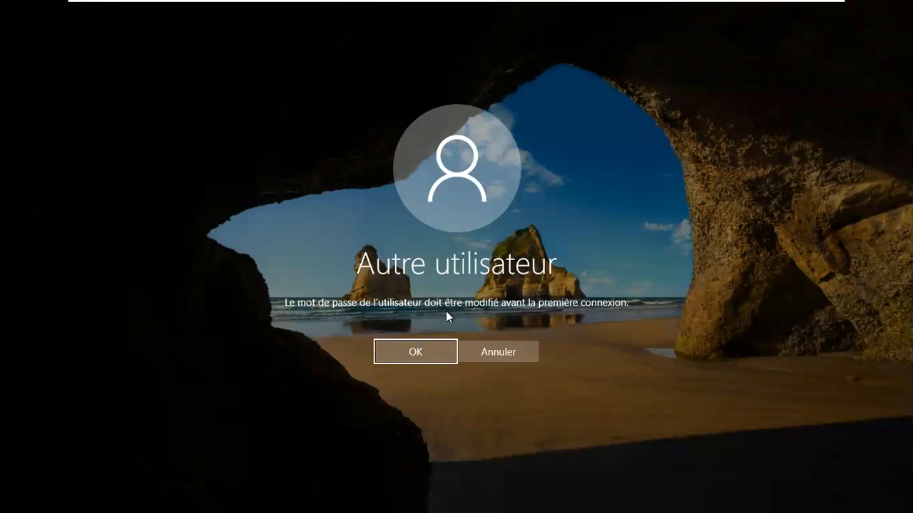
Step: Replace the domain user's password at first logon, entering and confirming the new password
{"action": "left_click", "coordinate": [420, 353]}
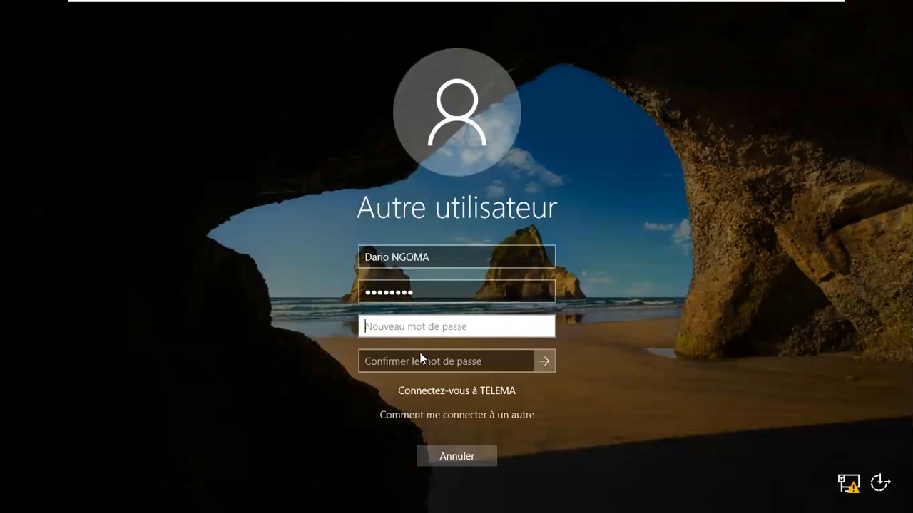
{"action": "left_click_drag", "start_coordinate": [589, 295], "coordinate": [588, 320]}
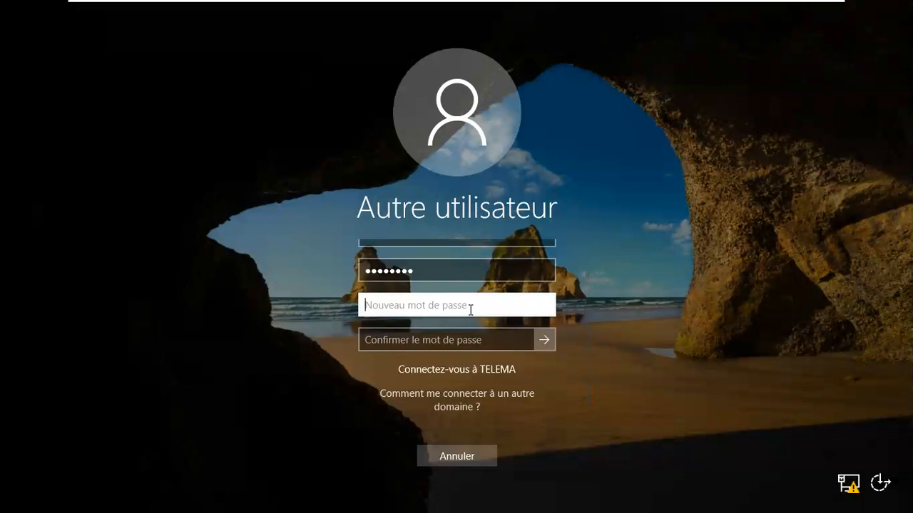
{"action": "type", "text": "****"}
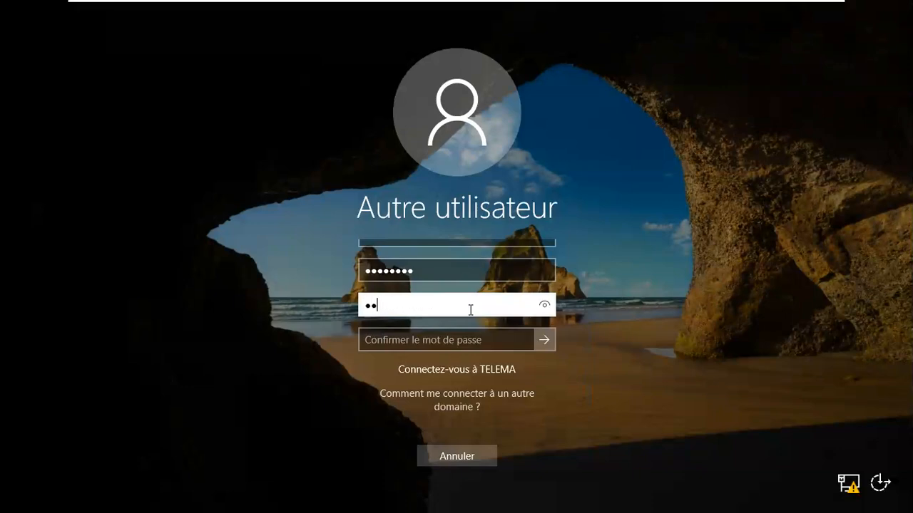
{"action": "type", "text": "*****"}
{"action": "key", "text": "Tab"}
{"action": "type", "text": "**"}
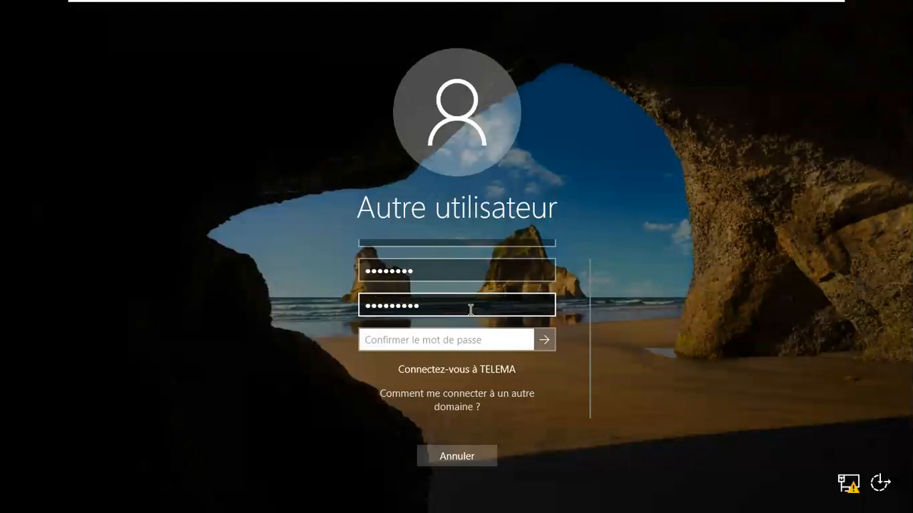
{"action": "type", "text": "******"}
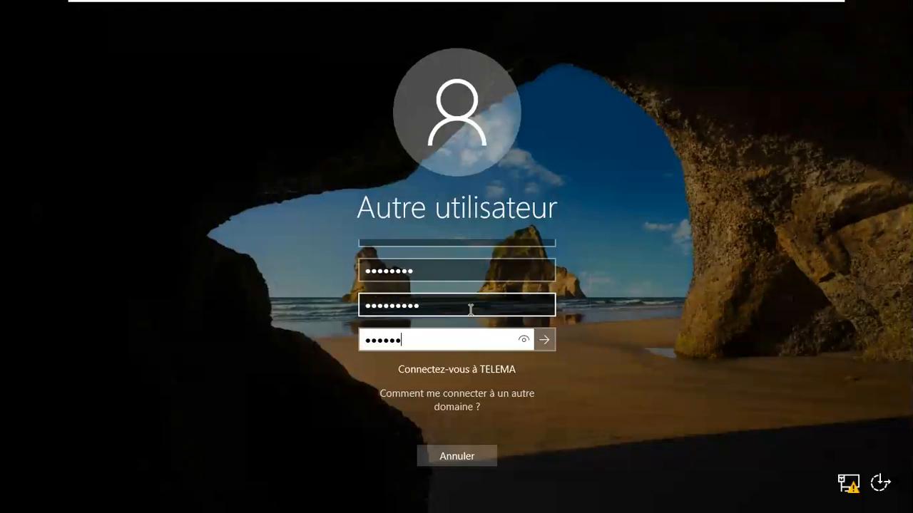
{"action": "type", "text": "*"}
{"action": "key", "text": "Return"}
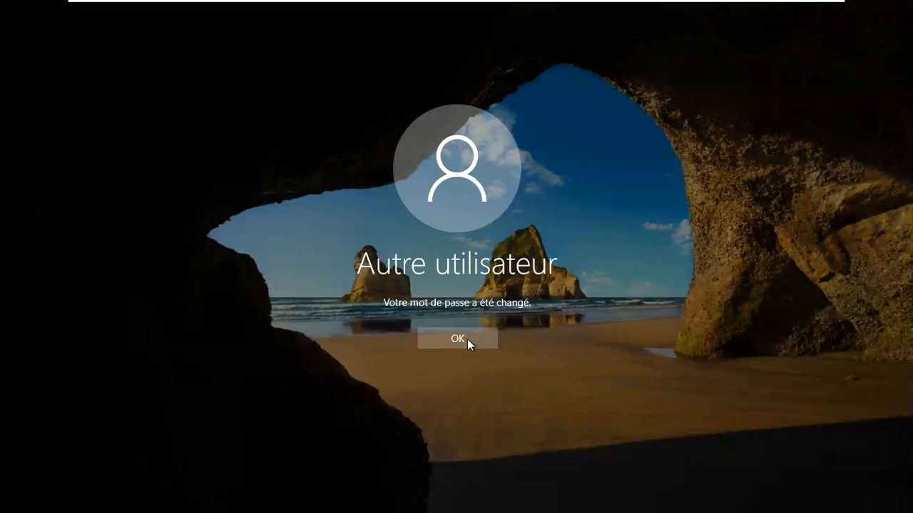
{"action": "left_click", "coordinate": [461, 342]}
Step: Finish the domain user's sign-in to the client desktop, then switch to the WS2019 server VM
{"action": "left_click", "coordinate": [459, 302]}
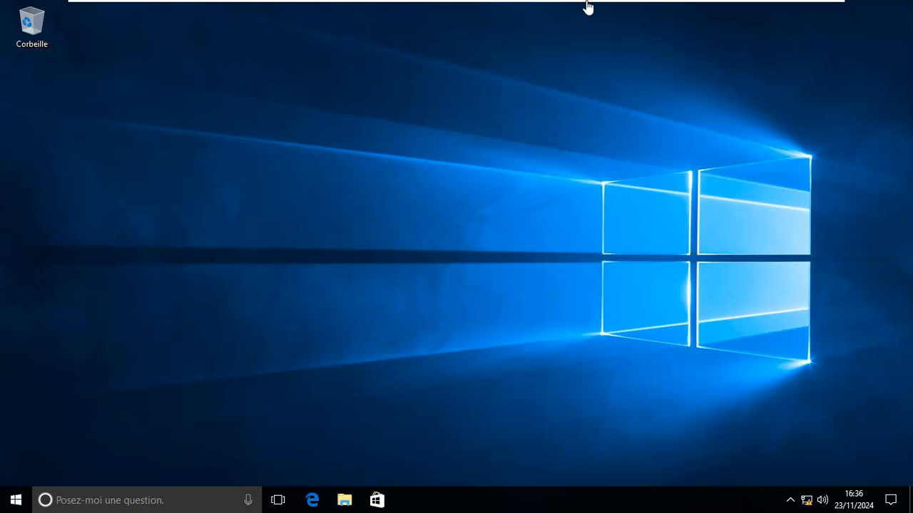
{"action": "mouse_move", "coordinate": [587, 7]}
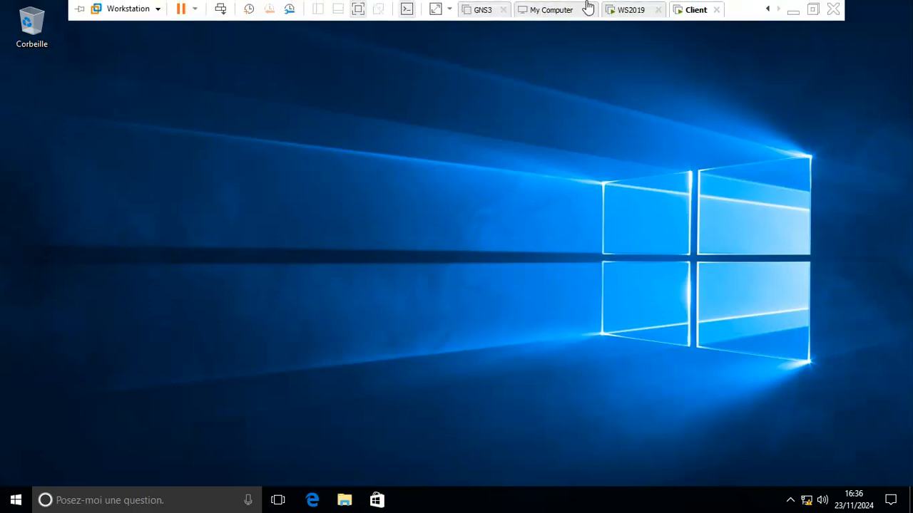
{"action": "left_click", "coordinate": [628, 9]}
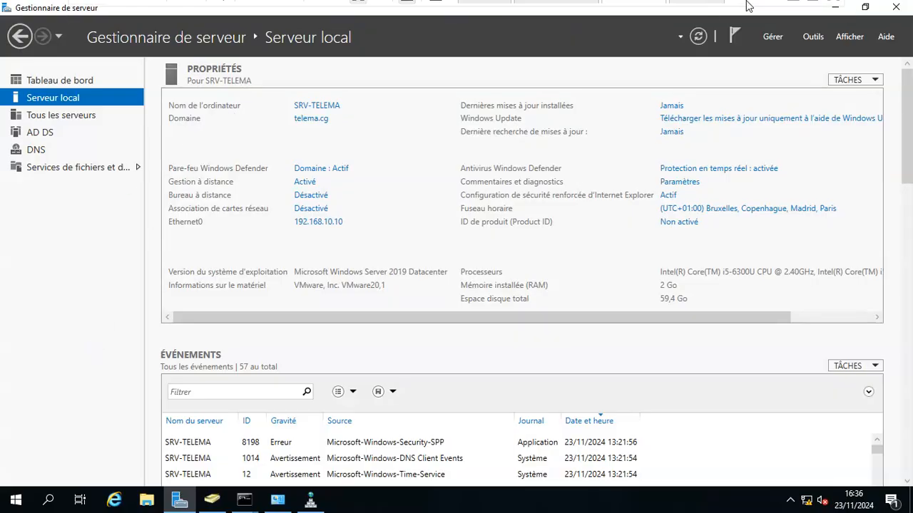
Step: Open the Computers container in Active Directory Users and Computers and inspect LAPT001's properties
{"action": "mouse_move", "coordinate": [759, 22]}
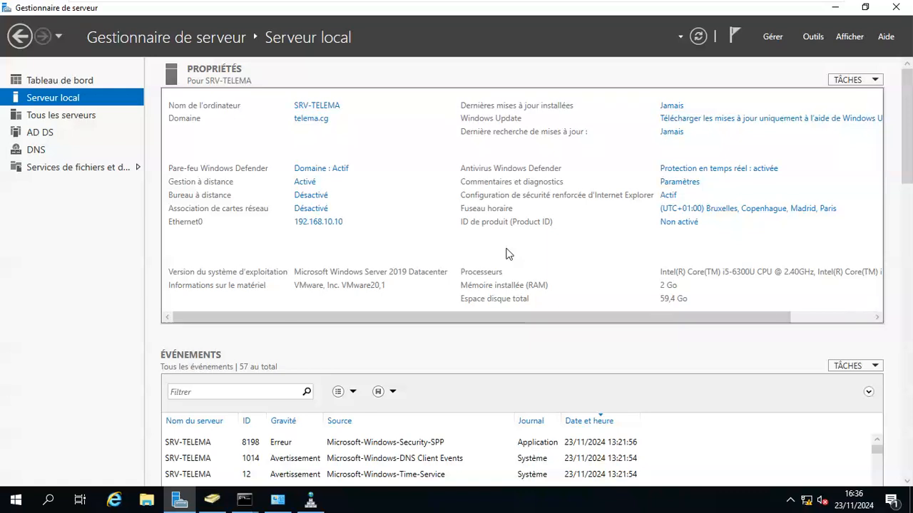
{"action": "mouse_move", "coordinate": [208, 502]}
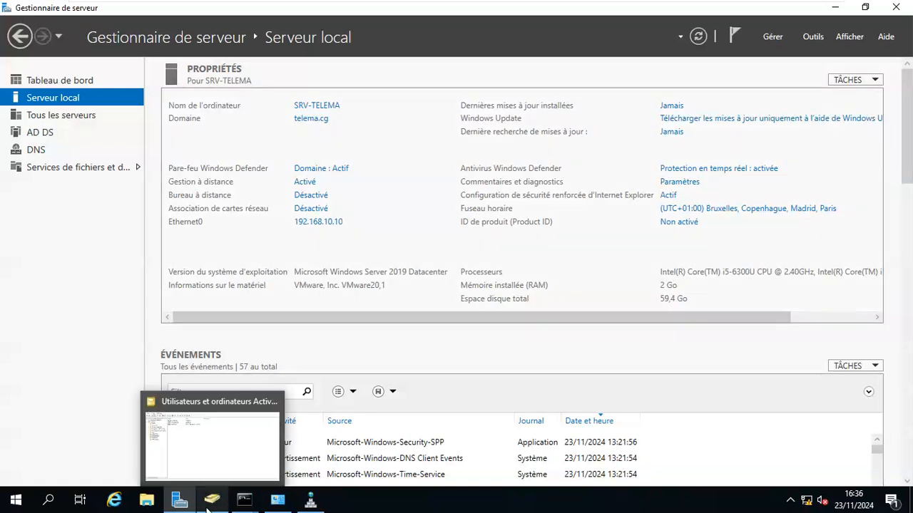
{"action": "left_click", "coordinate": [223, 469]}
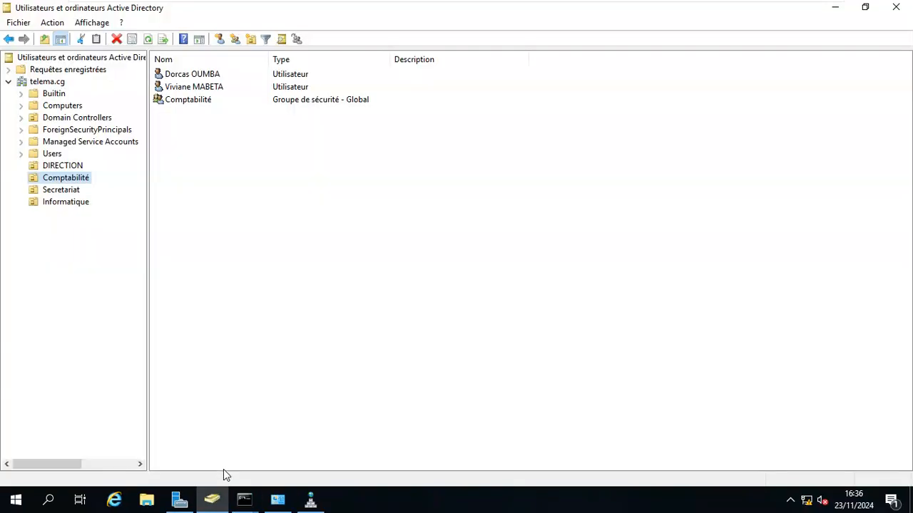
{"action": "left_click", "coordinate": [77, 109]}
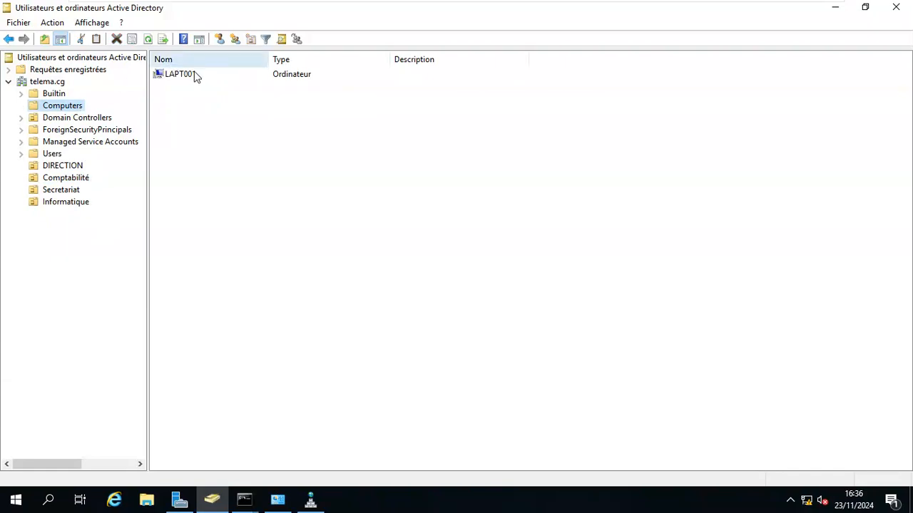
{"action": "left_click", "coordinate": [189, 77]}
{"action": "double_click", "coordinate": [189, 77]}
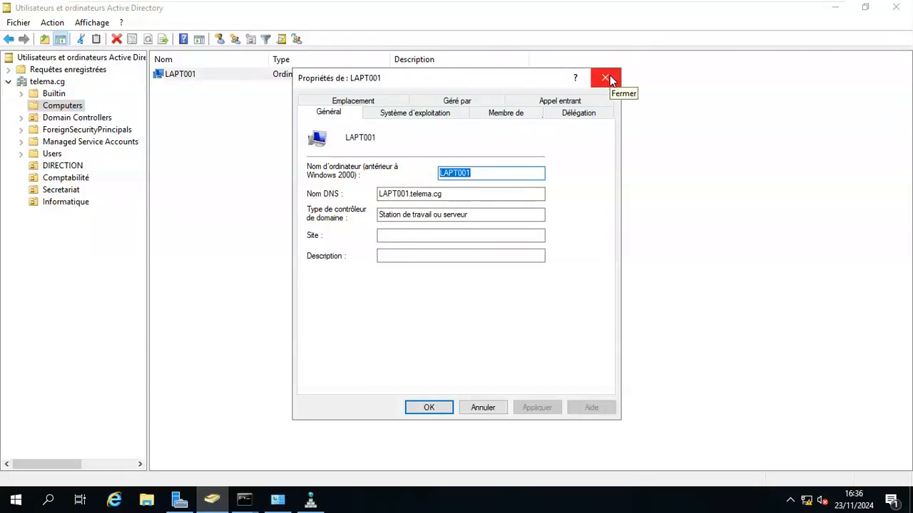
{"action": "left_click", "coordinate": [606, 78]}
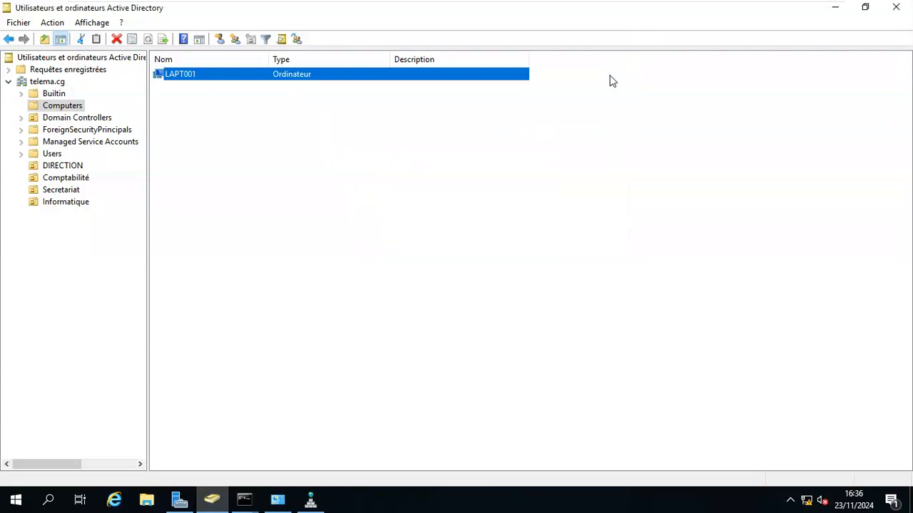
{"action": "left_click", "coordinate": [609, 81]}
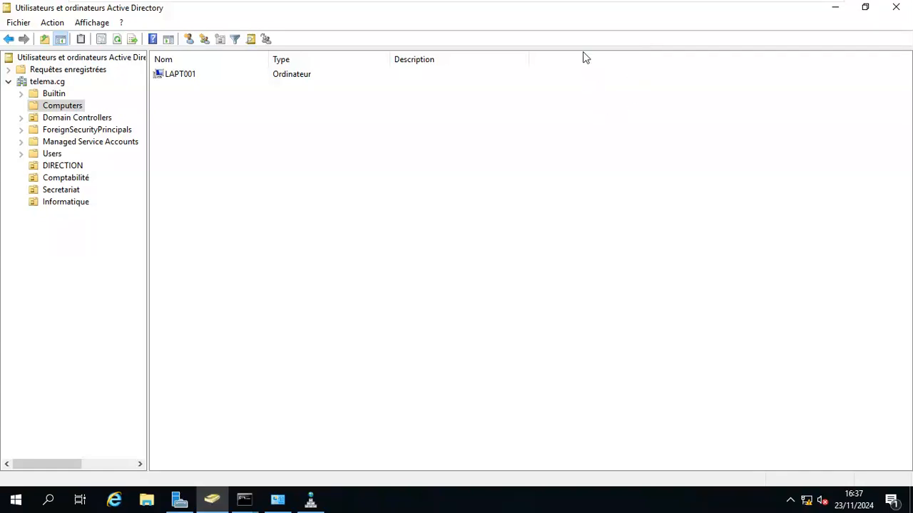
Step: Exit VMware full-screen mode to a windowed view and bring up the screen recorder
{"action": "mouse_move", "coordinate": [550, 6]}
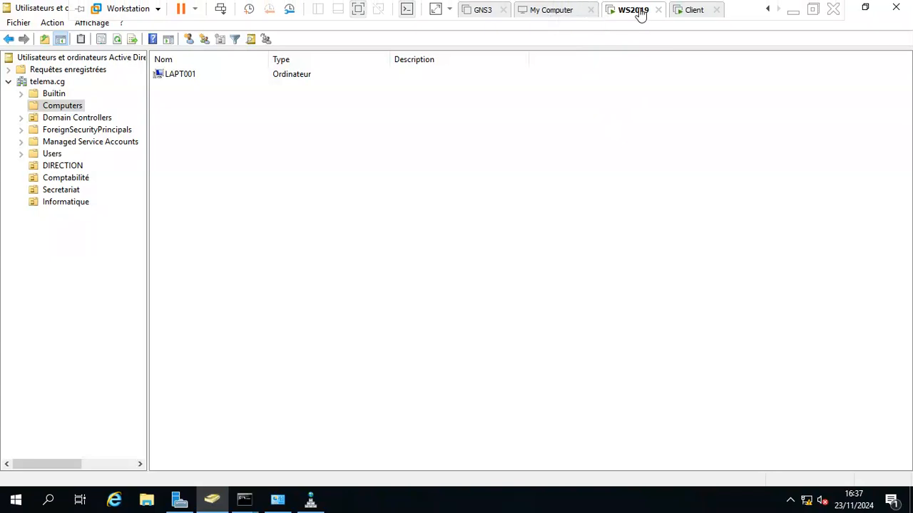
{"action": "left_click", "coordinate": [358, 10]}
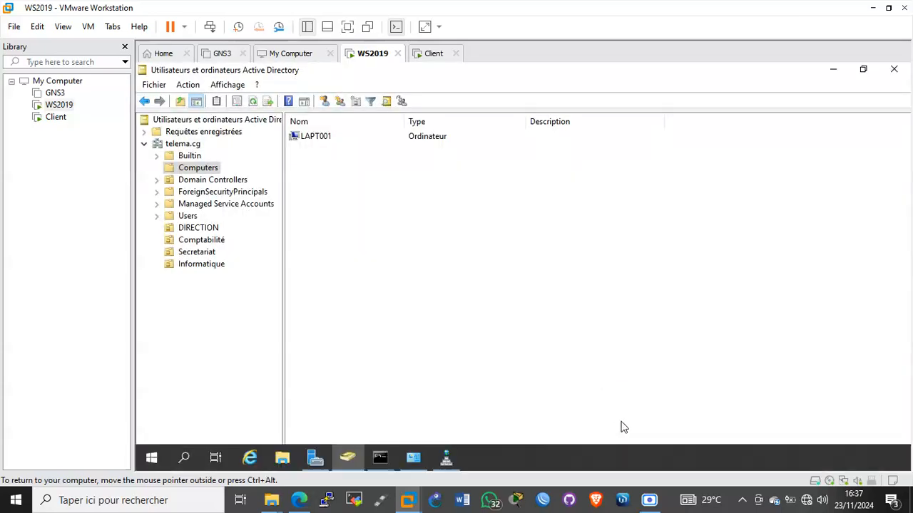
{"action": "left_click", "coordinate": [649, 500]}
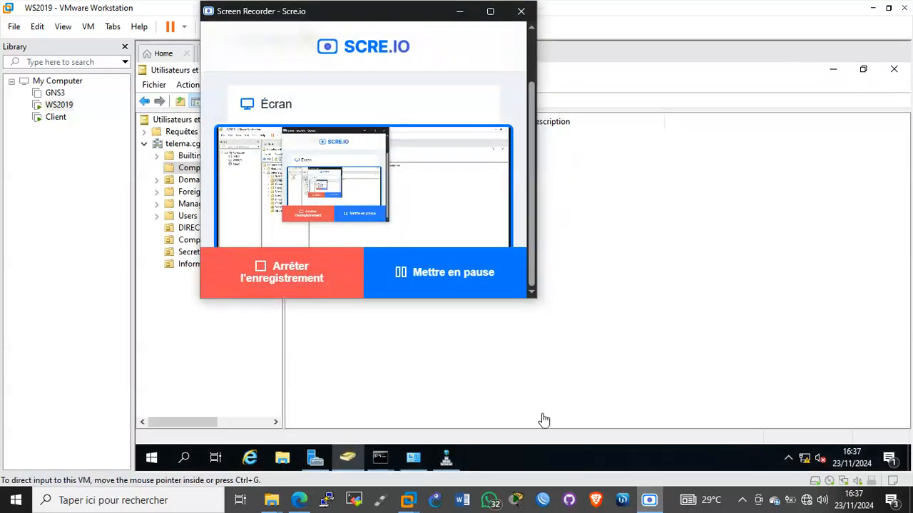